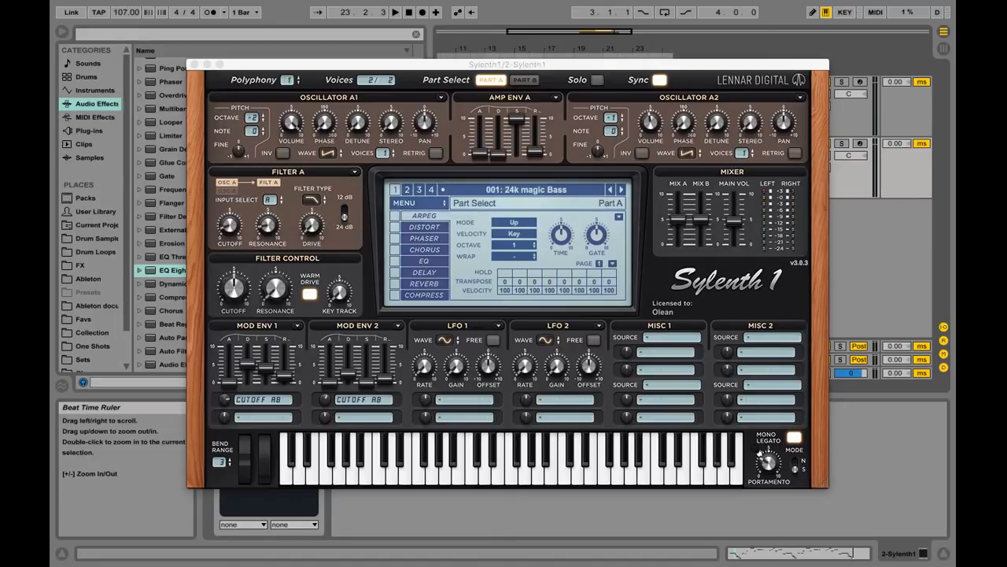
Insert a fresh Init preset in slot 001 of the Sylenth1 bank
{"action": "left_click", "coordinate": [423, 203]}
{"action": "mouse_move", "coordinate": [432, 216]}
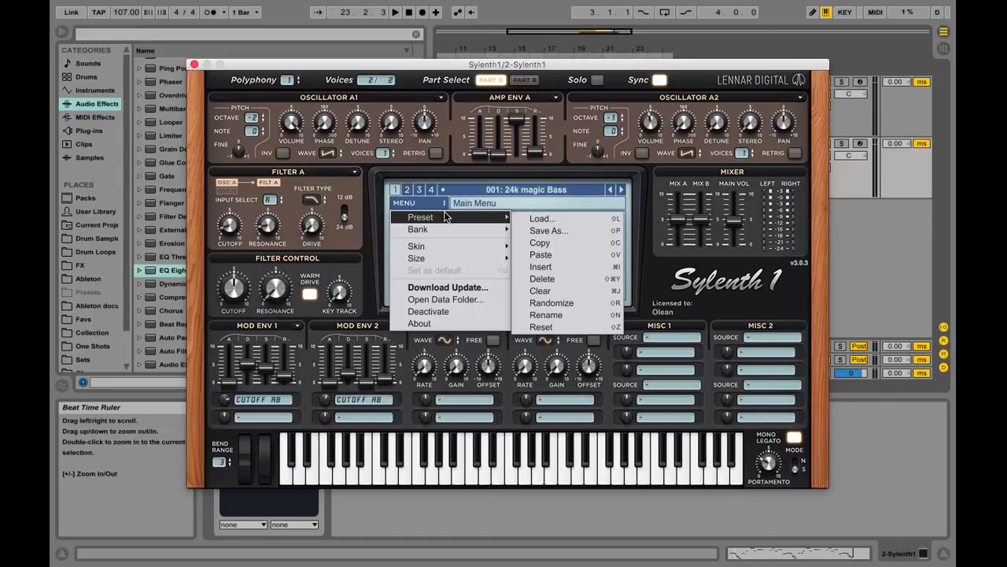
{"action": "left_click", "coordinate": [581, 268]}
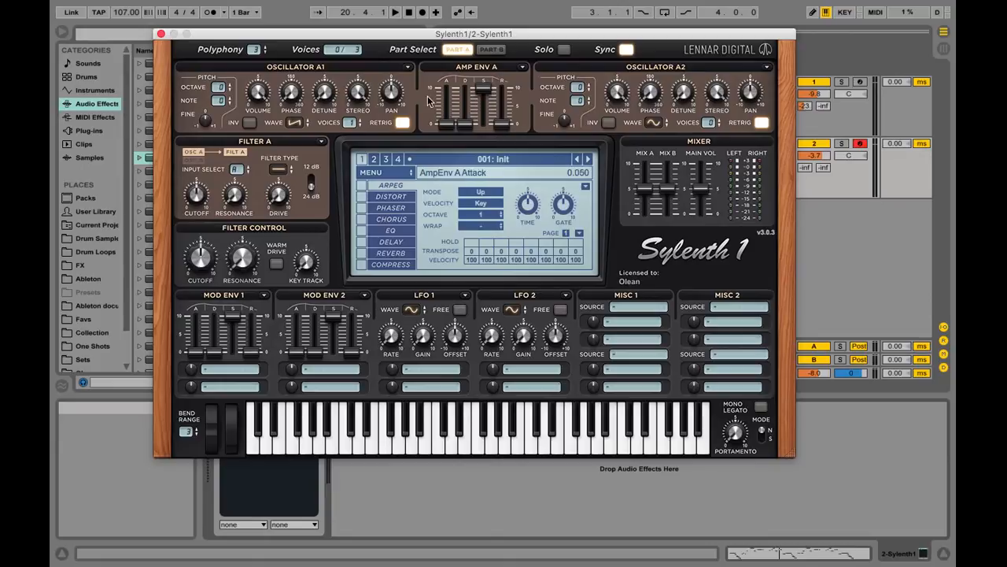
Set Oscillator A2's waveform to Saw and Oscillator A1's octave to -1
{"action": "left_click", "coordinate": [654, 124]}
{"action": "left_click", "coordinate": [675, 149]}
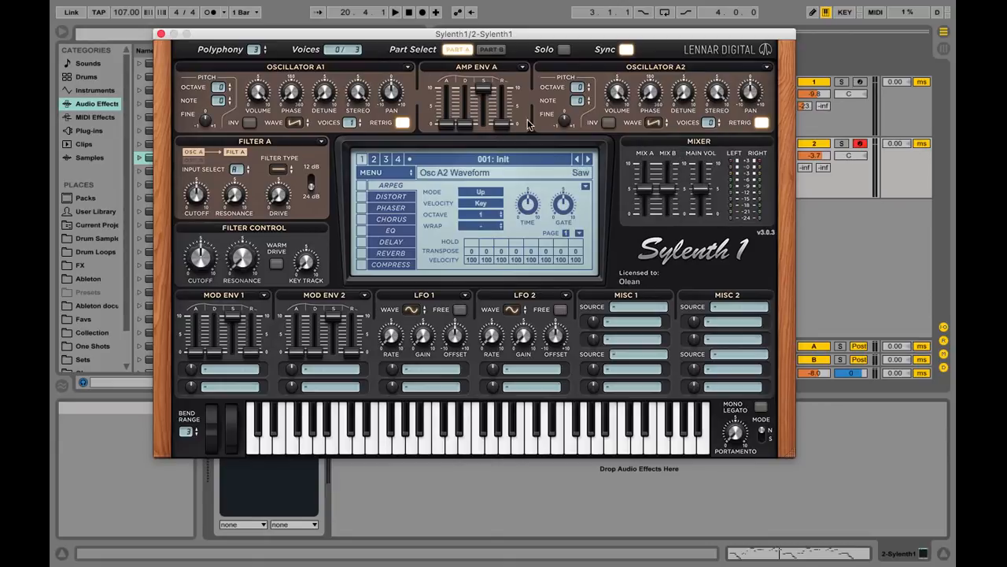
{"action": "left_click_drag", "start_coordinate": [218, 86], "coordinate": [219, 99]}
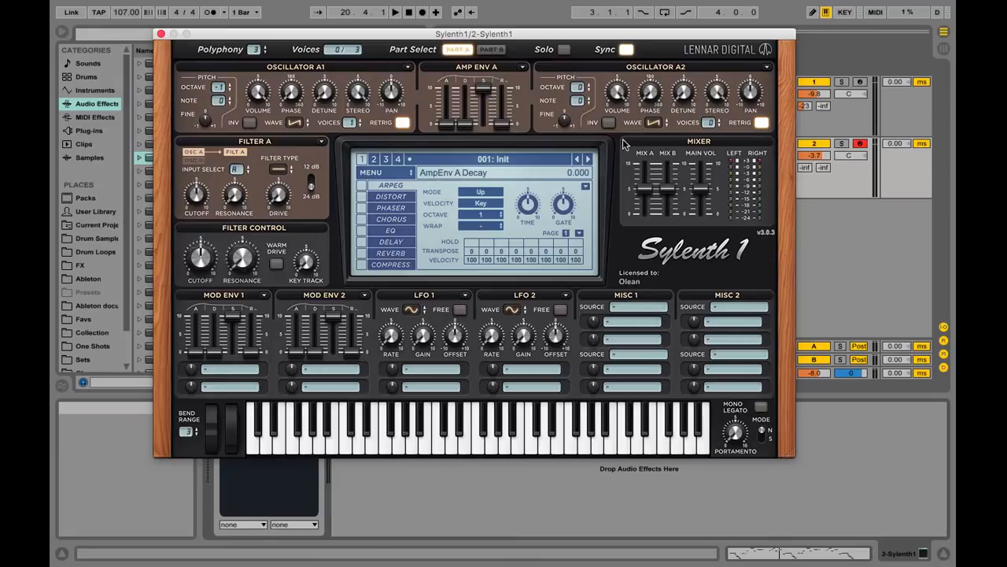
Give Oscillator A2 one voice and turn off retrigger on Oscillators A1 and A2
{"action": "left_click_drag", "start_coordinate": [710, 123], "coordinate": [719, 107]}
{"action": "left_click", "coordinate": [403, 124]}
{"action": "left_click", "coordinate": [762, 122]}
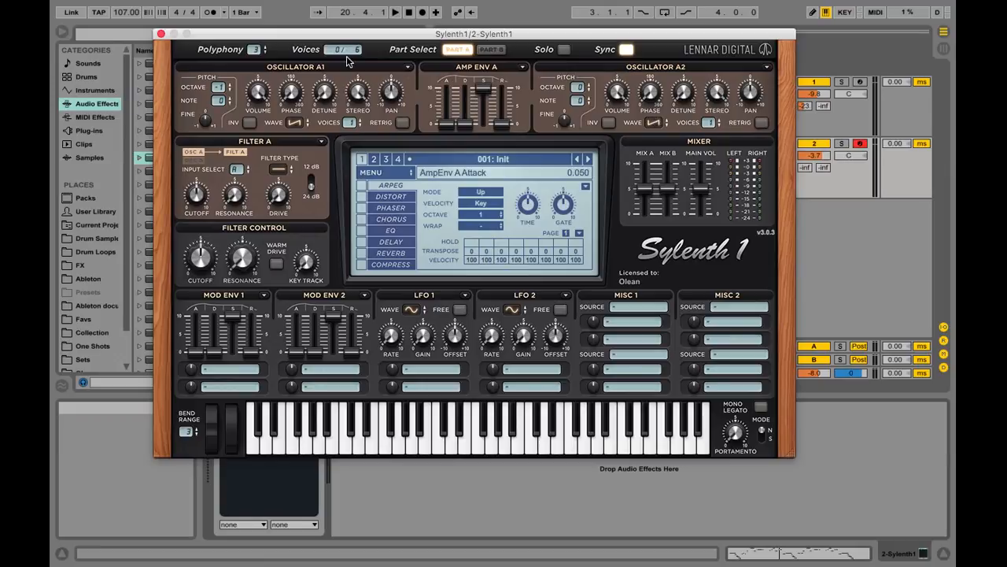
Set the polyphony to 1 and lower the mixer's main volume to about 2.6
{"action": "left_click_drag", "start_coordinate": [258, 50], "coordinate": [264, 77]}
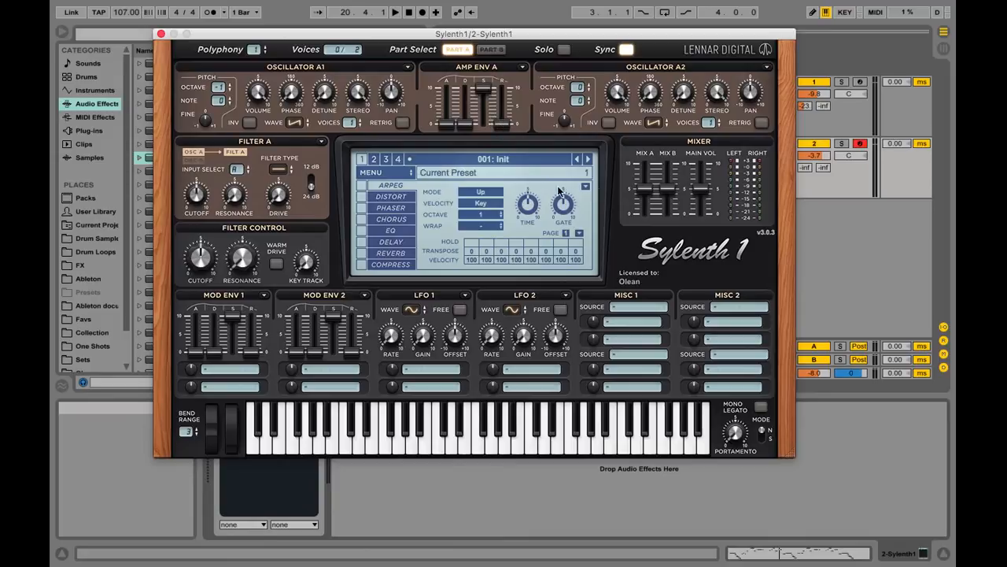
{"action": "left_click_drag", "start_coordinate": [696, 190], "coordinate": [710, 225]}
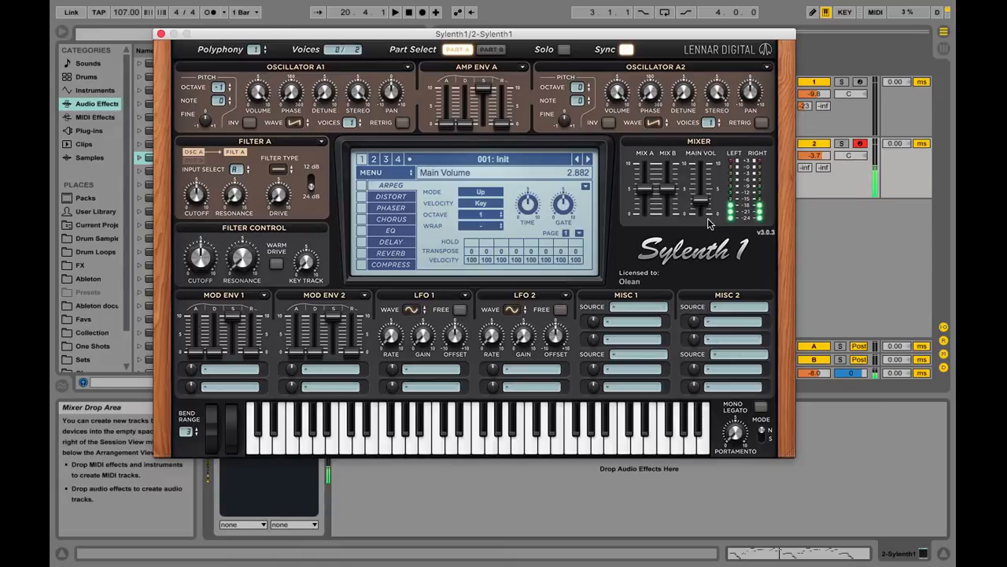
{"action": "left_click_drag", "start_coordinate": [700, 200], "coordinate": [702, 207]}
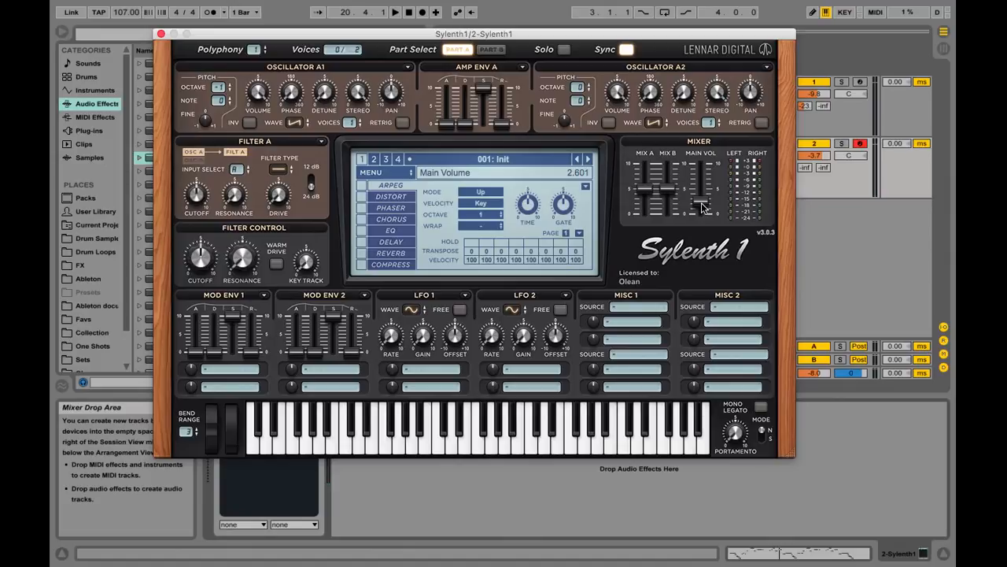
Set Filter A's type to Lowpass and sweep its cutoff up and down
{"action": "left_click", "coordinate": [278, 170]}
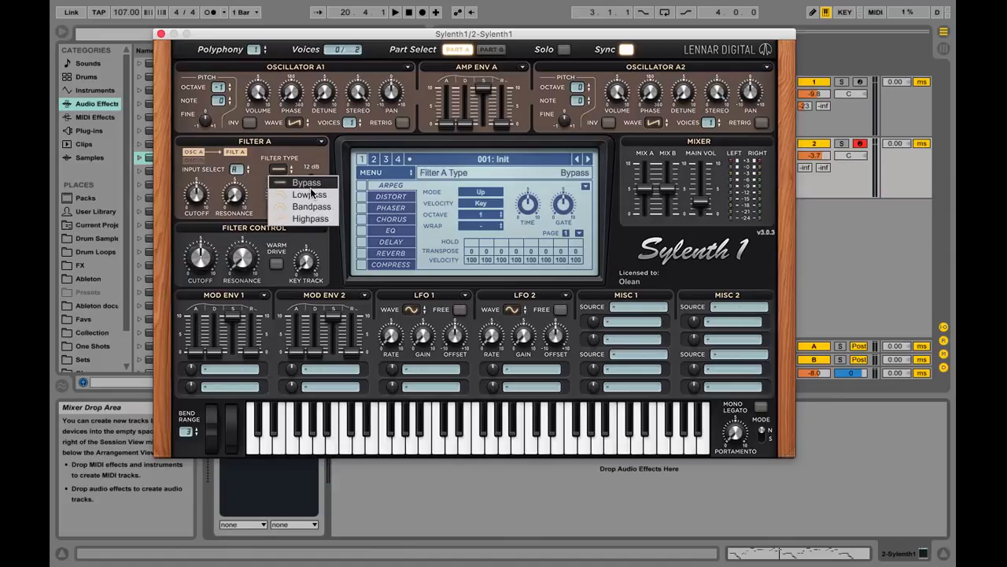
{"action": "left_click", "coordinate": [310, 195]}
{"action": "left_click", "coordinate": [310, 194]}
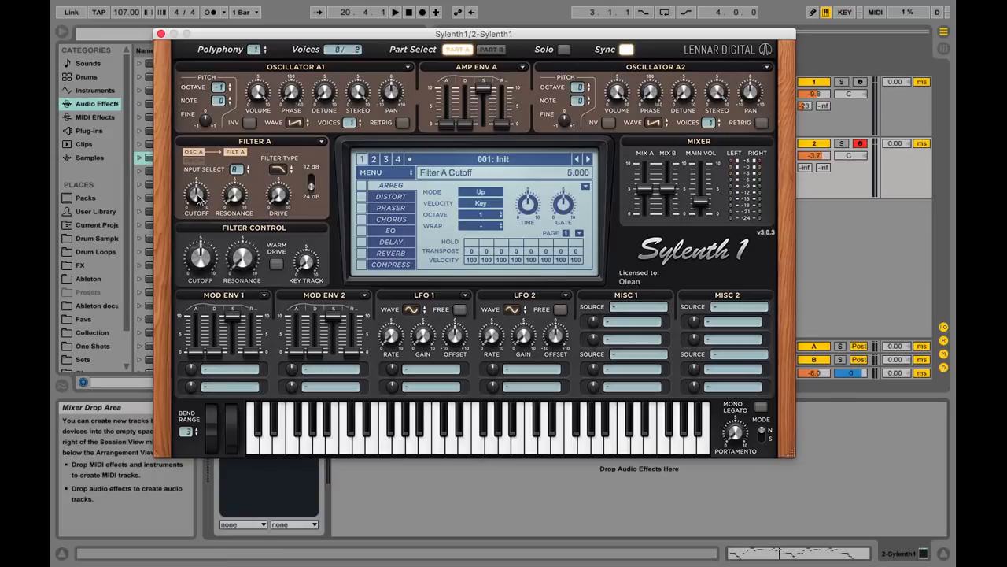
{"action": "left_click_drag", "start_coordinate": [199, 195], "coordinate": [226, 135]}
{"action": "left_click_drag", "start_coordinate": [202, 194], "coordinate": [184, 280]}
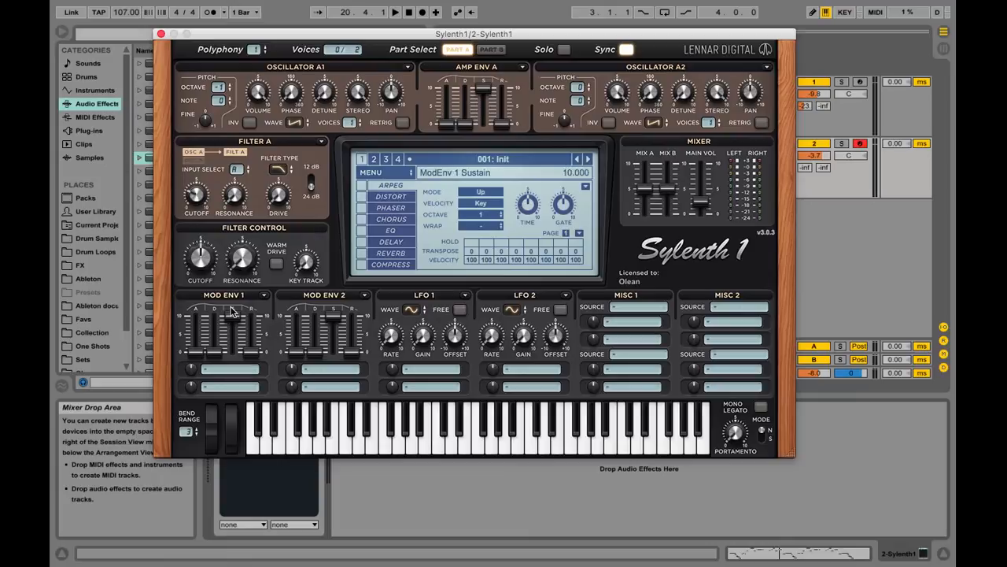
Route Mod Env 1's first destination to Cutoff A and B and lower Filter A's cutoff
{"action": "left_click", "coordinate": [234, 367]}
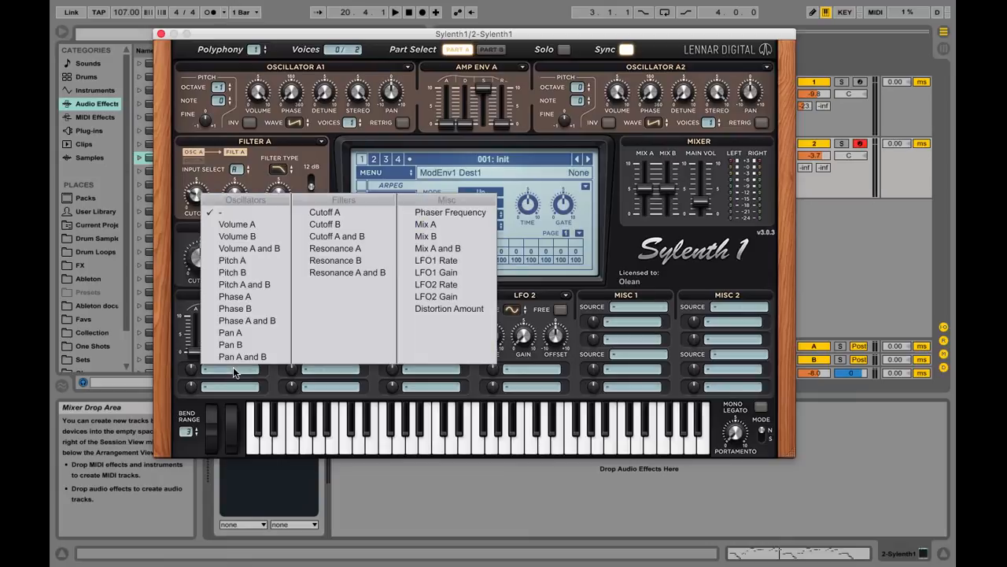
{"action": "left_click", "coordinate": [342, 237]}
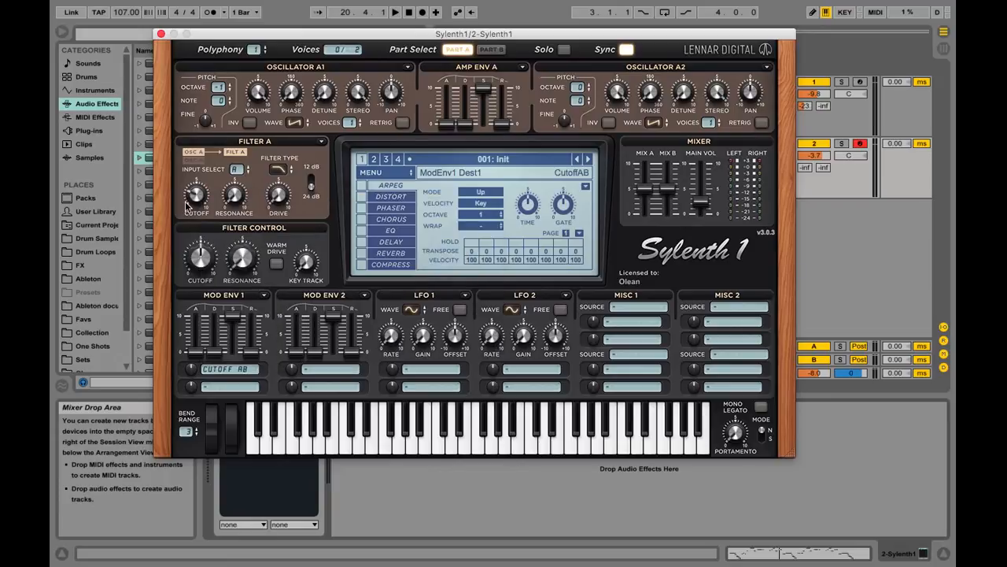
{"action": "left_click_drag", "start_coordinate": [193, 202], "coordinate": [210, 130]}
{"action": "left_click_drag", "start_coordinate": [188, 202], "coordinate": [179, 283]}
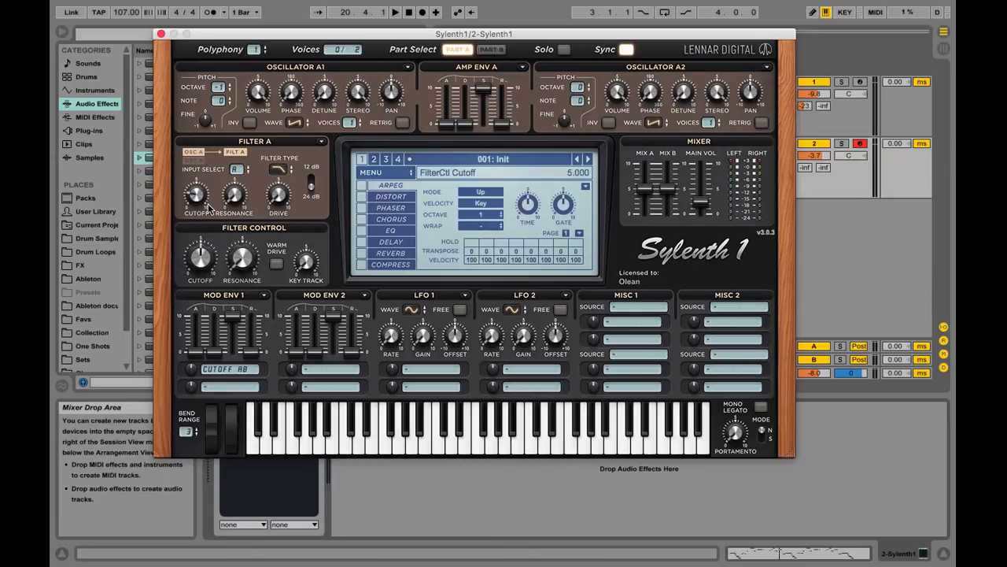
{"action": "left_click_drag", "start_coordinate": [196, 199], "coordinate": [193, 226]}
{"action": "left_click_drag", "start_coordinate": [196, 189], "coordinate": [195, 195]}
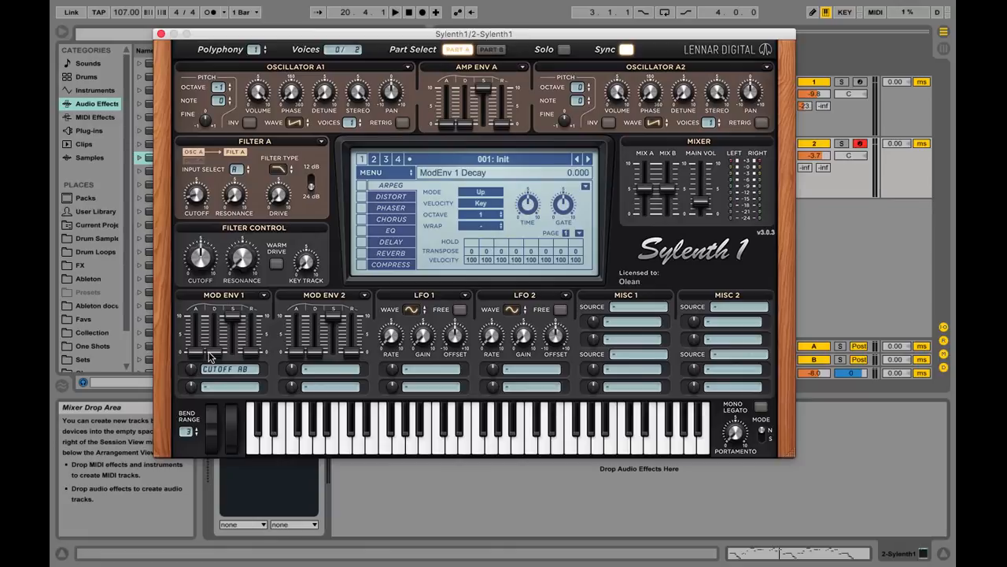
Set Mod Env 1's cutoff modulation amount to about 6.2 and readjust Filter A's cutoff to about 1.55
{"action": "left_click", "coordinate": [191, 370]}
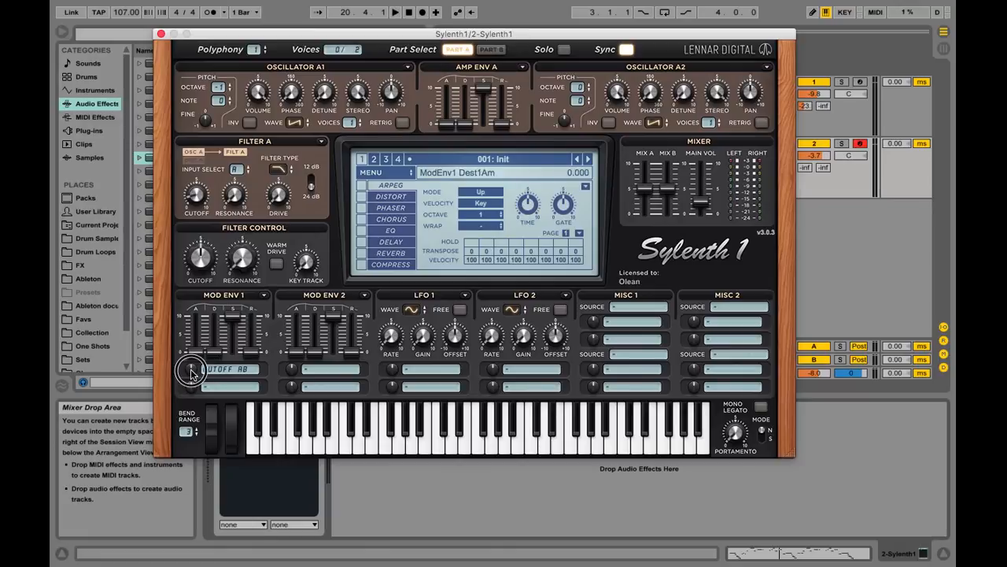
{"action": "left_click_drag", "start_coordinate": [192, 373], "coordinate": [187, 319]}
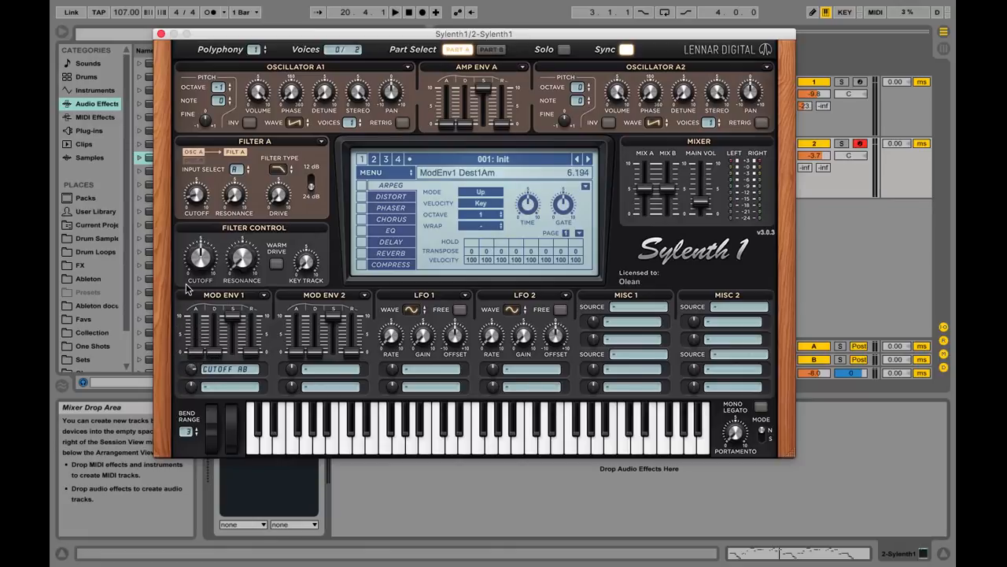
{"action": "left_click_drag", "start_coordinate": [192, 199], "coordinate": [181, 173]}
{"action": "left_click_drag", "start_coordinate": [196, 375], "coordinate": [192, 392]}
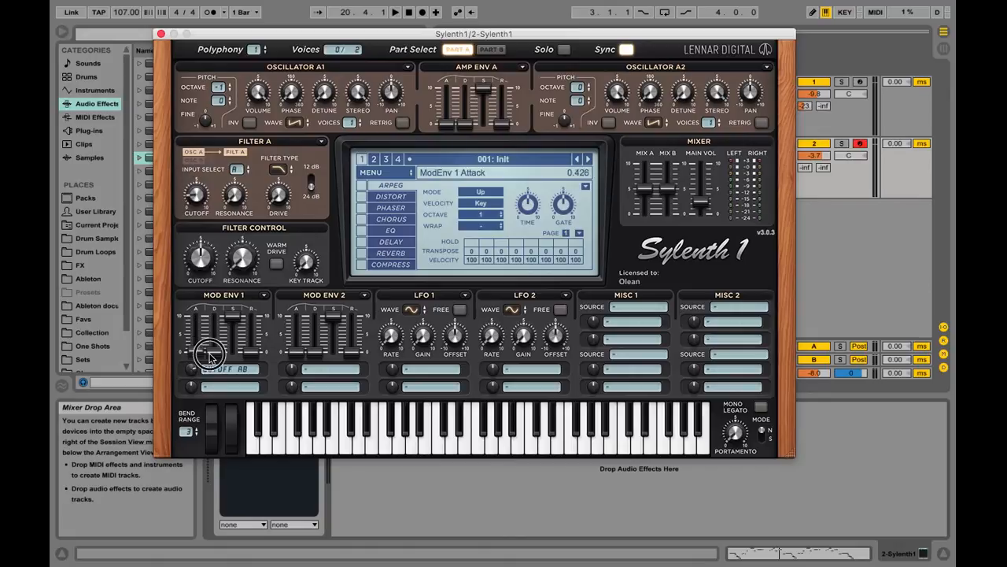
Sweep Filter A's cutoff up to about 7.85 and back down to about 1.66
{"action": "left_click", "coordinate": [196, 198]}
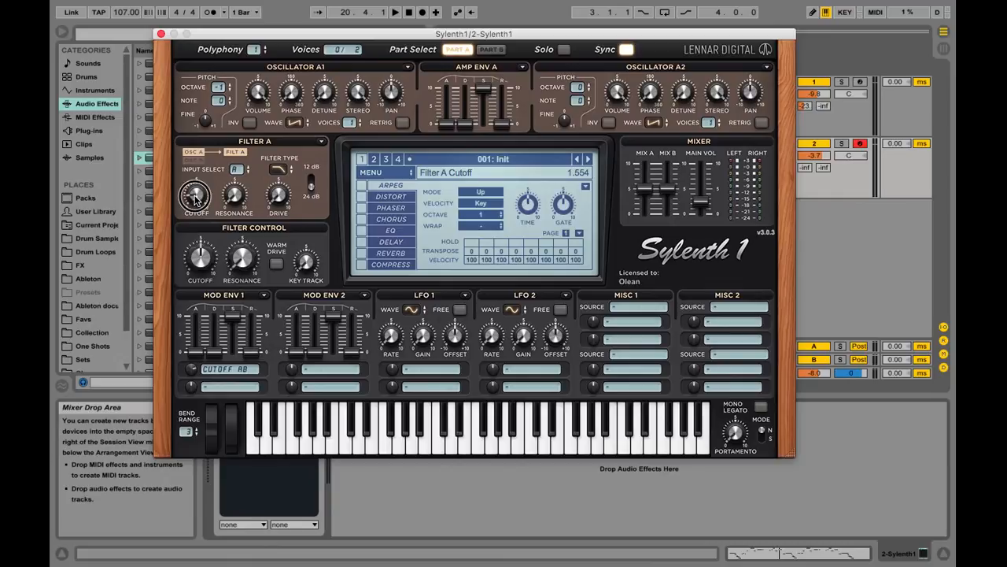
{"action": "mouse_move", "coordinate": [196, 198]}
{"action": "left_mouse_down"}
{"action": "mouse_move", "coordinate": [232, 91]}
{"action": "mouse_move", "coordinate": [219, 201]}
{"action": "mouse_move", "coordinate": [228, 99]}
{"action": "mouse_move", "coordinate": [206, 201]}
{"action": "left_mouse_up"}
{"action": "left_click_drag", "start_coordinate": [203, 347], "coordinate": [207, 384]}
{"action": "left_click_drag", "start_coordinate": [196, 201], "coordinate": [230, 104]}
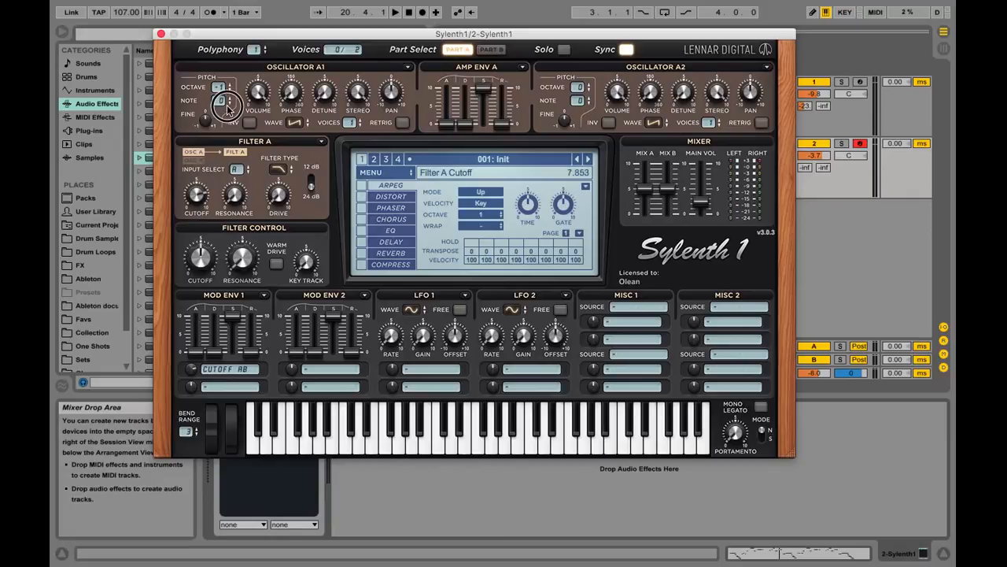
{"action": "left_click_drag", "start_coordinate": [202, 184], "coordinate": [192, 202]}
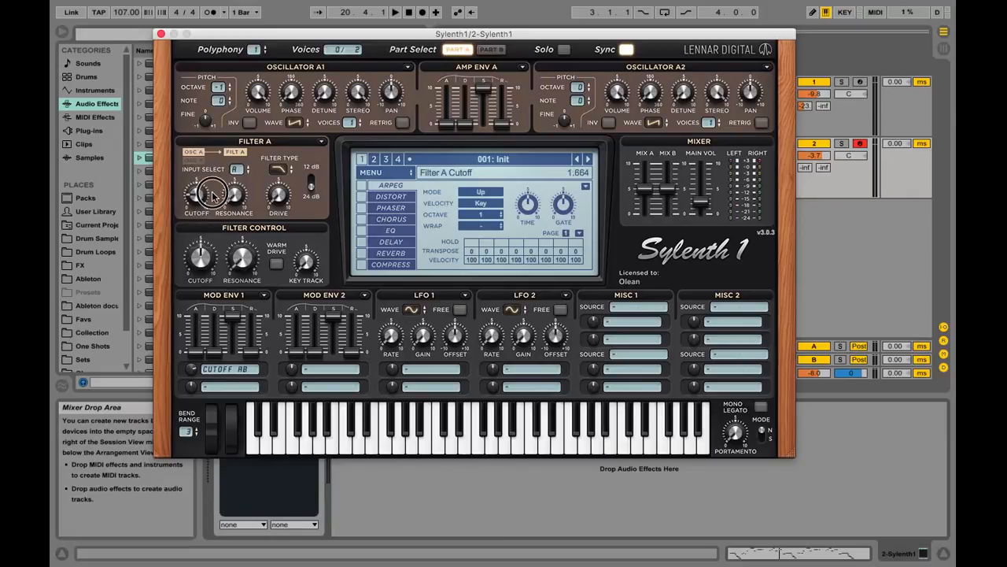
Shape Mod Env 1 with a decay of about 1, a sustain of about 6.6 and a slightly longer release
{"action": "left_click", "coordinate": [215, 323]}
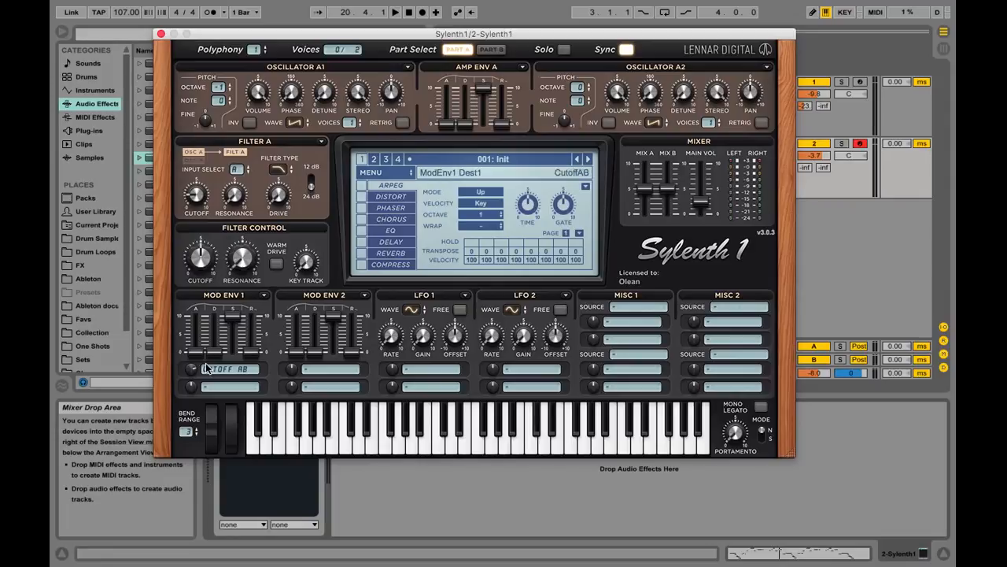
{"action": "left_click_drag", "start_coordinate": [215, 323], "coordinate": [208, 376]}
{"action": "left_click", "coordinate": [225, 315]}
{"action": "left_click_drag", "start_coordinate": [225, 317], "coordinate": [244, 351]}
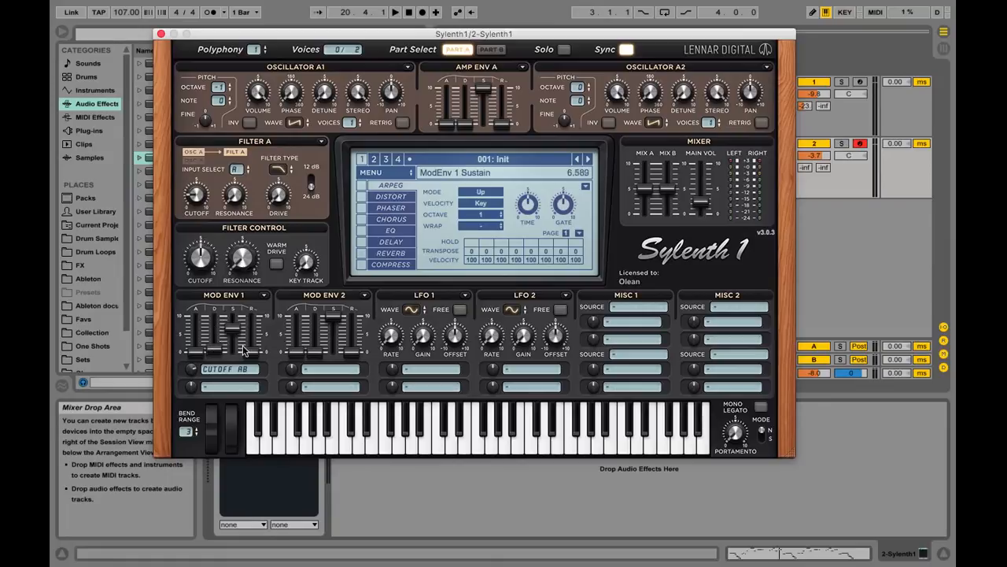
{"action": "left_click", "coordinate": [217, 351]}
{"action": "left_click", "coordinate": [252, 353]}
{"action": "left_click_drag", "start_coordinate": [252, 353], "coordinate": [251, 340]}
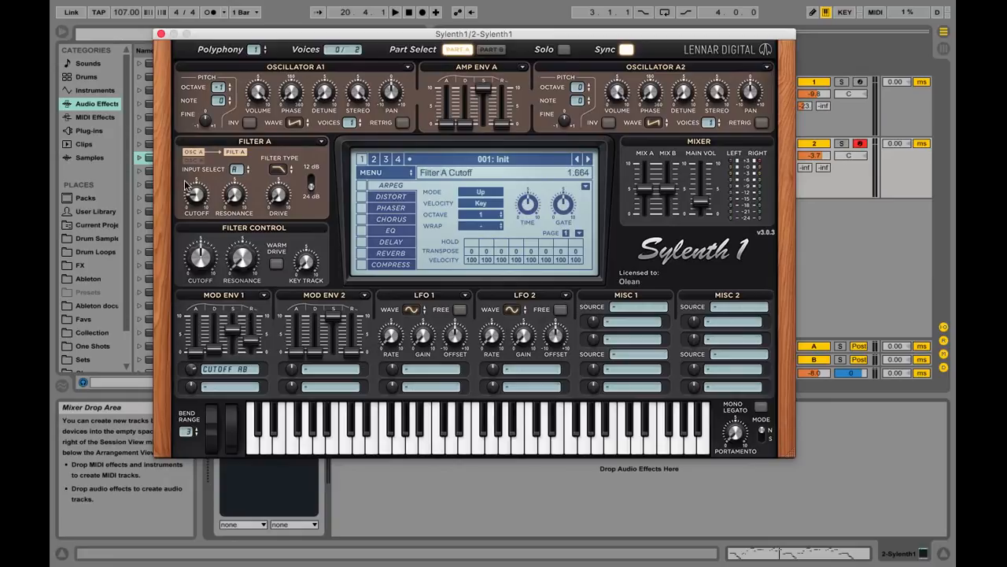
Demonstrate the filter movement by raising Filter A's cutoff to about 7.85 and bringing it down to about 1.45
{"action": "left_click", "coordinate": [224, 99]}
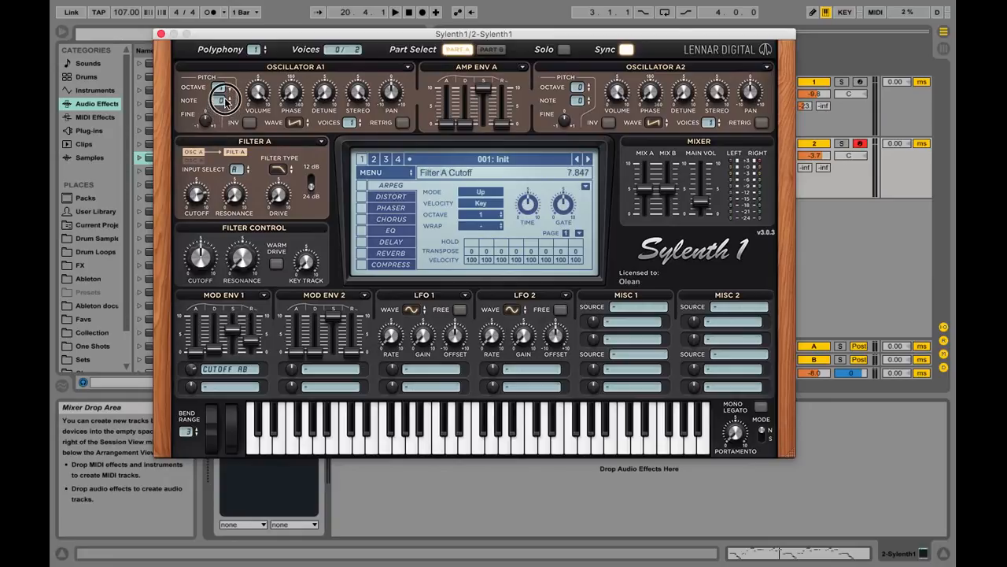
{"action": "left_click", "coordinate": [198, 195]}
{"action": "left_click_drag", "start_coordinate": [197, 195], "coordinate": [189, 251]}
{"action": "left_click", "coordinate": [189, 250]}
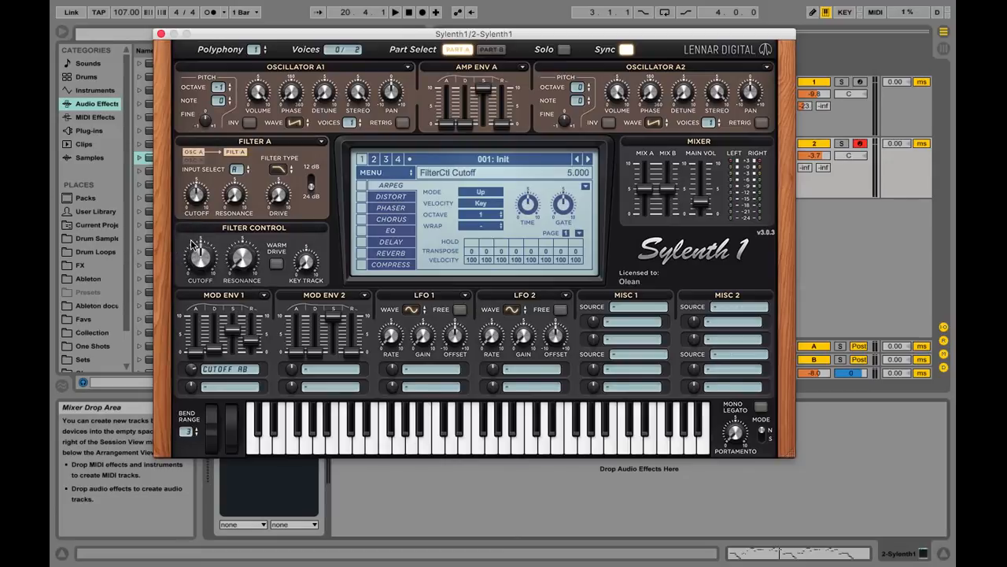
{"action": "left_click", "coordinate": [197, 199]}
{"action": "left_click_drag", "start_coordinate": [197, 199], "coordinate": [198, 195]}
{"action": "left_click_drag", "start_coordinate": [197, 193], "coordinate": [196, 198]}
{"action": "left_click_drag", "start_coordinate": [195, 193], "coordinate": [177, 245]}
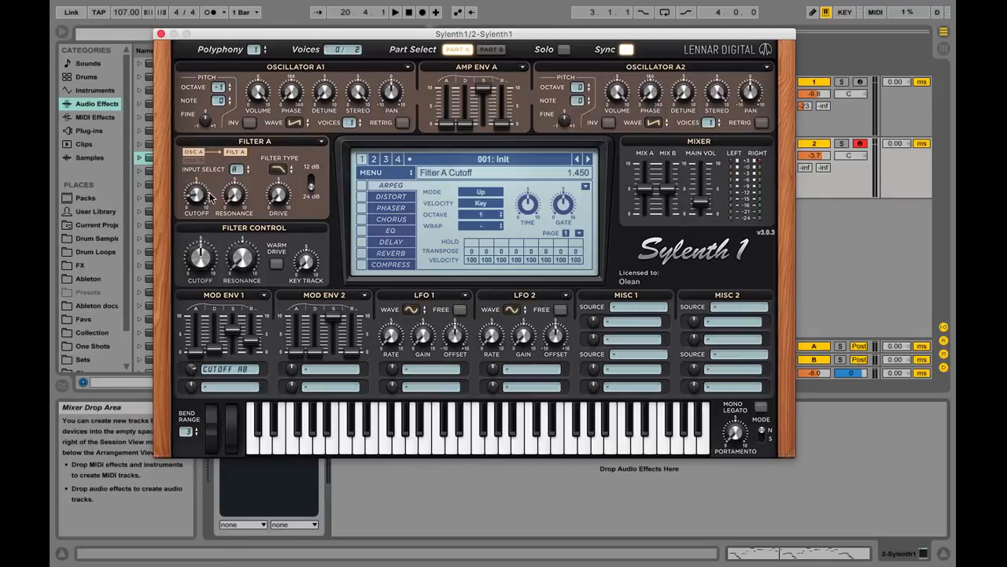
Lower Mod Env 1's sustain to about 5.1 while varying Filter A's cutoff for comparison
{"action": "left_click_drag", "start_coordinate": [206, 202], "coordinate": [198, 162]}
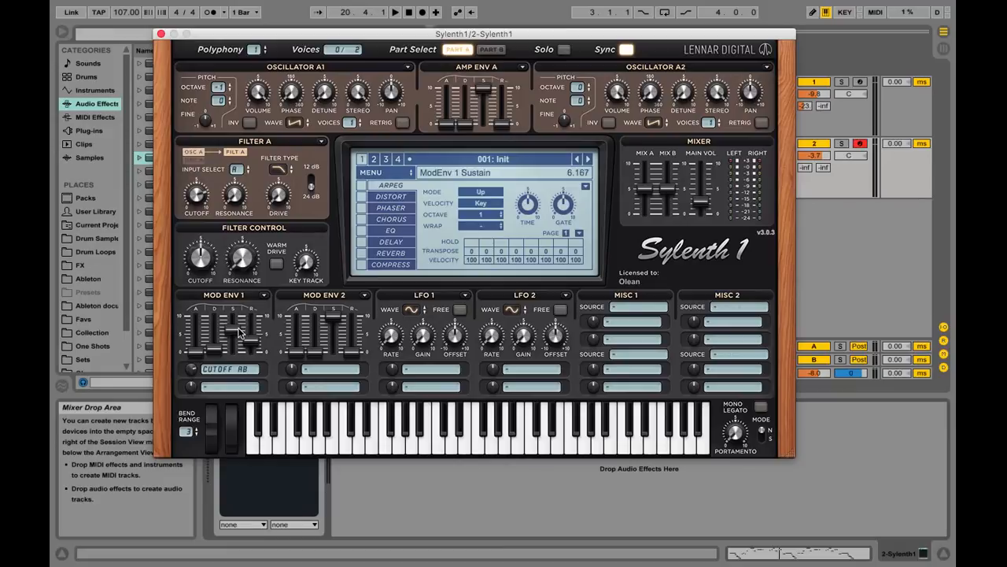
{"action": "left_click_drag", "start_coordinate": [199, 193], "coordinate": [184, 242]}
{"action": "mouse_move", "coordinate": [233, 329]}
{"action": "left_mouse_down"}
{"action": "mouse_move", "coordinate": [225, 337]}
{"action": "mouse_move", "coordinate": [235, 343]}
{"action": "left_mouse_up"}
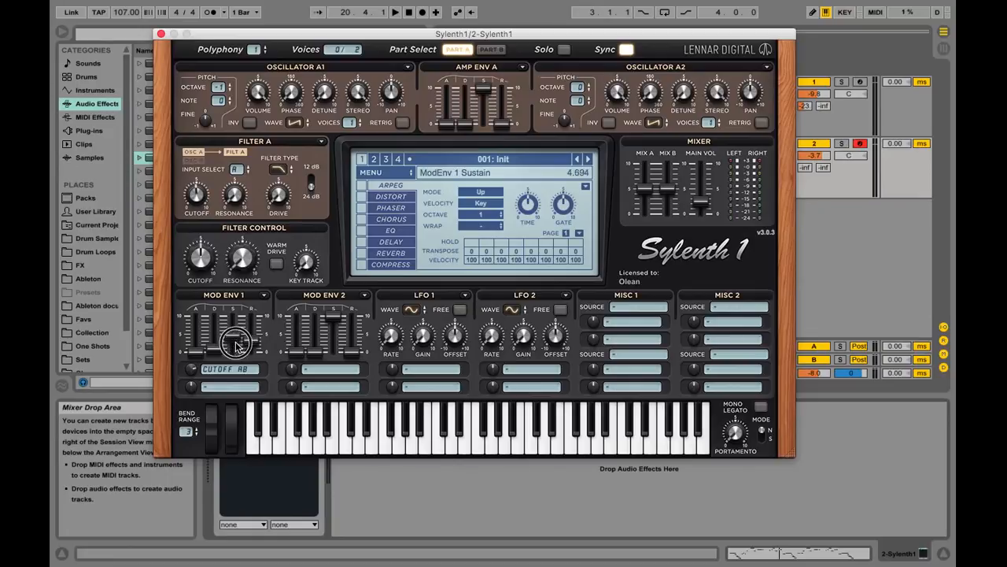
{"action": "left_click_drag", "start_coordinate": [188, 202], "coordinate": [181, 236]}
{"action": "left_click_drag", "start_coordinate": [230, 336], "coordinate": [230, 328]}
Adjust Filter A's cutoff and raise Mod Env 1's decay to about the middle of its range
{"action": "left_click", "coordinate": [196, 203]}
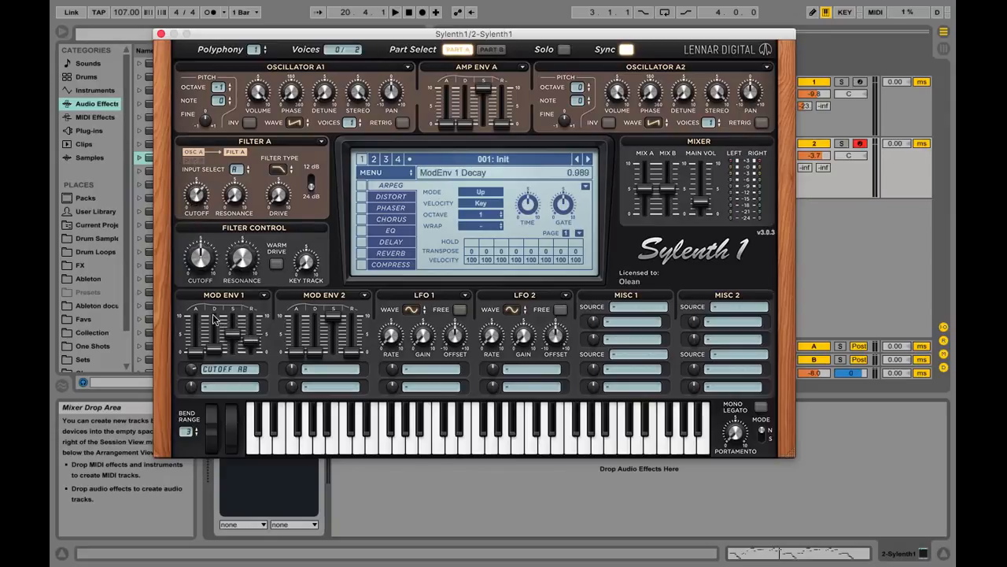
{"action": "left_click_drag", "start_coordinate": [193, 202], "coordinate": [185, 240]}
{"action": "left_click", "coordinate": [211, 354]}
{"action": "left_click_drag", "start_coordinate": [212, 352], "coordinate": [209, 284]}
{"action": "left_click_drag", "start_coordinate": [212, 332], "coordinate": [212, 333]}
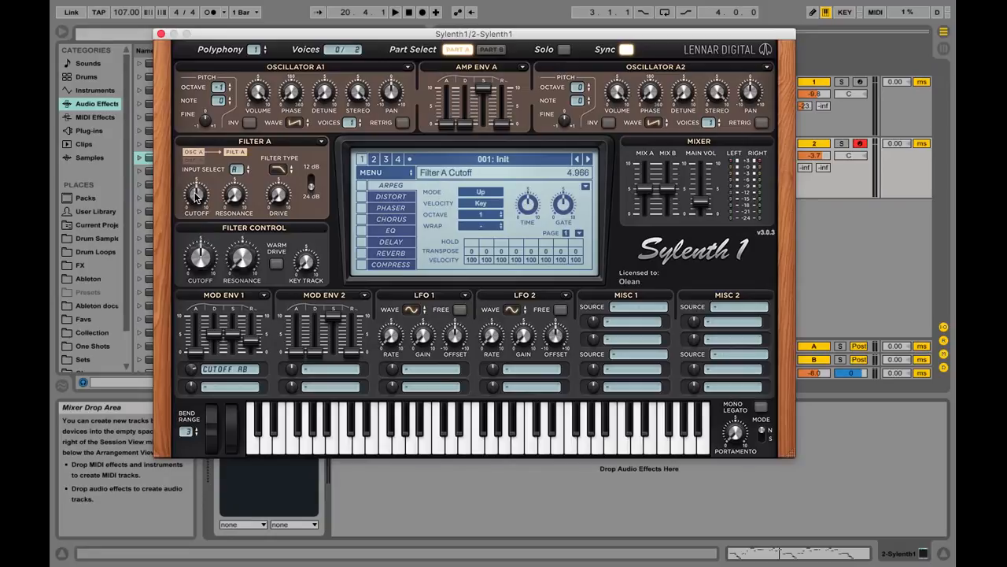
Lower Filter A's cutoff and set Mod Env 1's release to about 1.9
{"action": "left_click_drag", "start_coordinate": [197, 192], "coordinate": [187, 251]}
{"action": "left_click", "coordinate": [256, 351]}
{"action": "left_click_drag", "start_coordinate": [256, 351], "coordinate": [260, 362]}
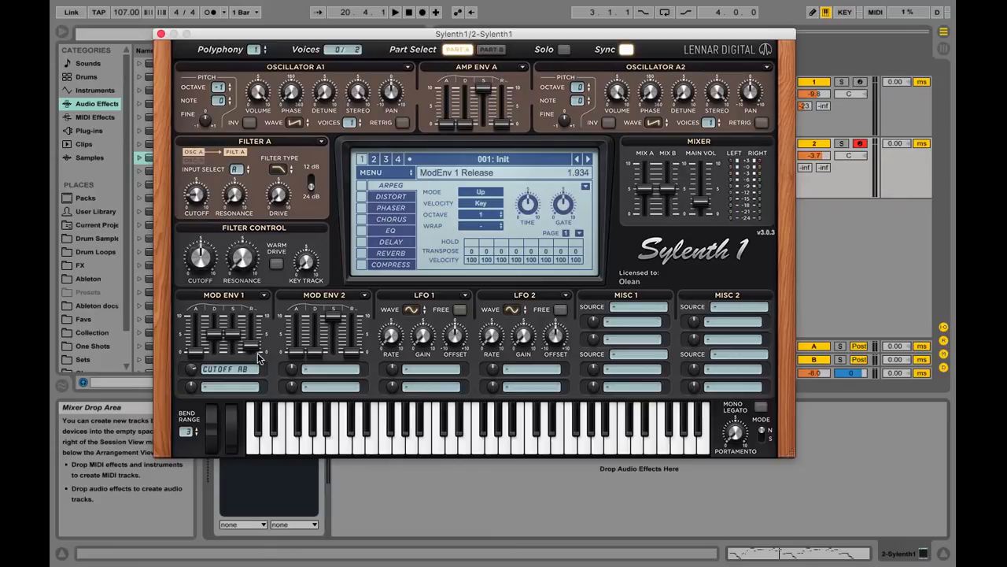
{"action": "left_click_drag", "start_coordinate": [197, 197], "coordinate": [199, 199]}
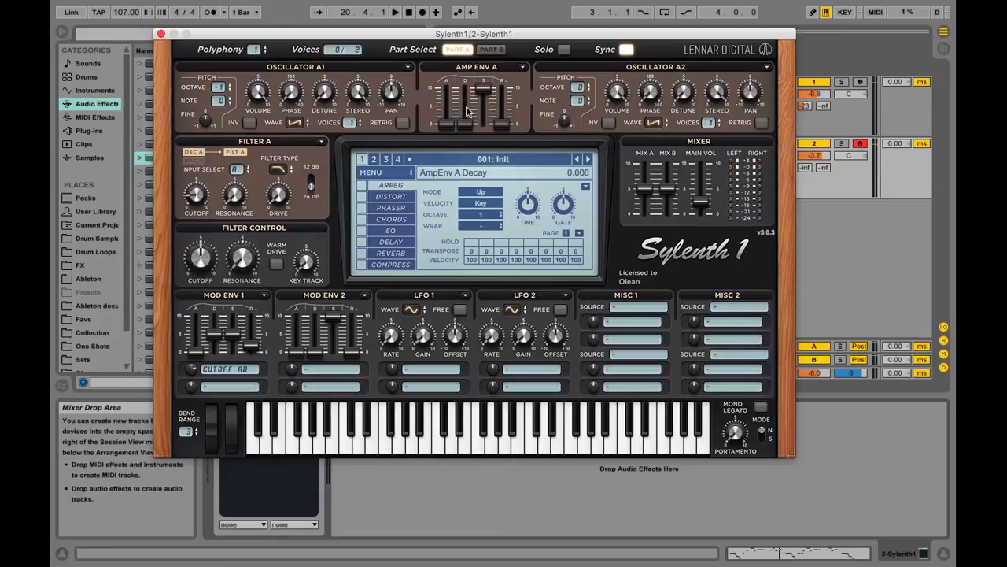
Raise Amp Env A's release slightly and fine-tune Mod Env 1's cutoff modulation amount
{"action": "mouse_move", "coordinate": [502, 124]}
{"action": "left_mouse_down"}
{"action": "mouse_move", "coordinate": [513, 108]}
{"action": "mouse_move", "coordinate": [518, 116]}
{"action": "left_mouse_up"}
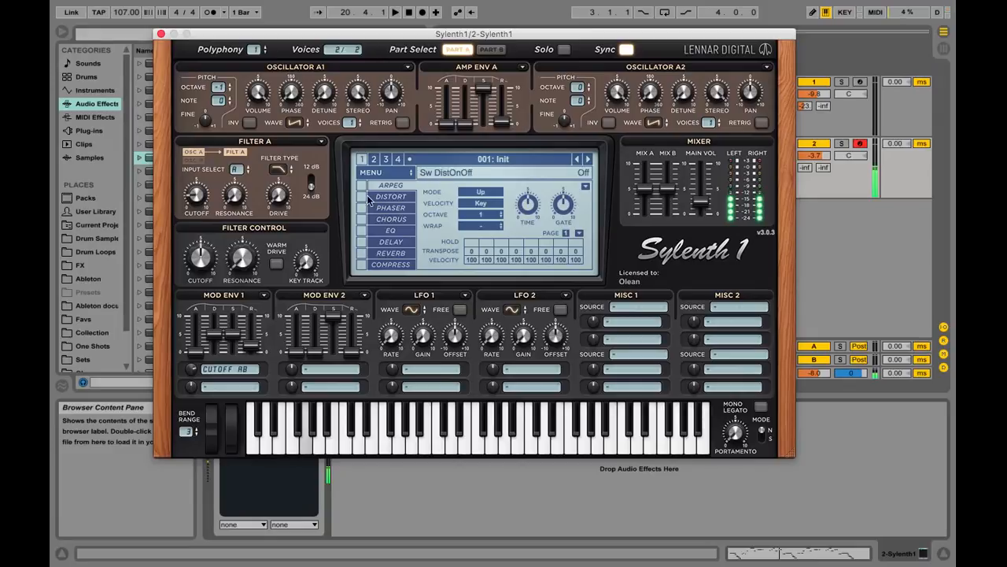
{"action": "left_click_drag", "start_coordinate": [194, 368], "coordinate": [196, 371]}
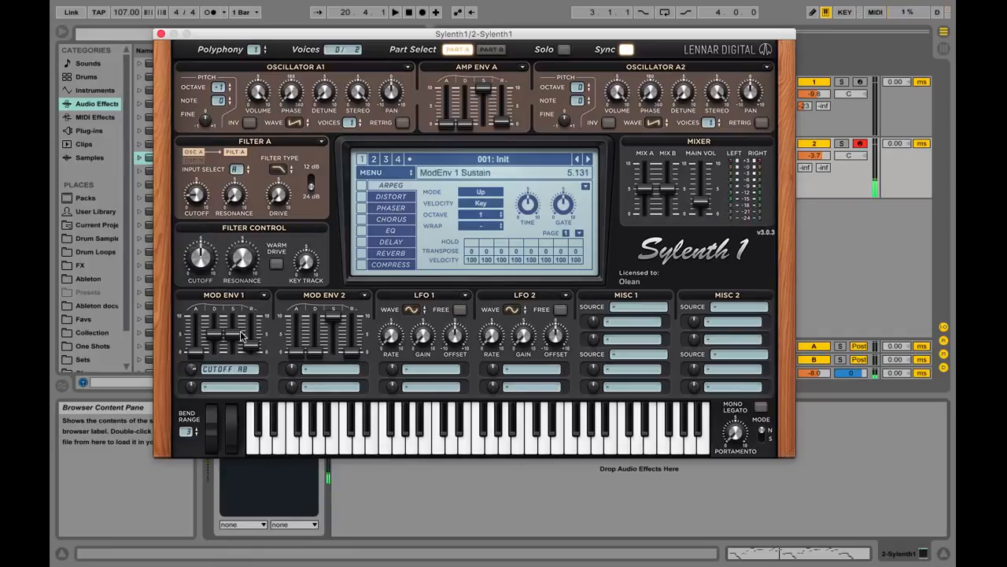
Lower Mod Env 1's sustain slightly below the middle of its range
{"action": "mouse_move", "coordinate": [251, 344]}
{"action": "left_mouse_down"}
{"action": "mouse_move", "coordinate": [237, 333]}
{"action": "mouse_move", "coordinate": [235, 354]}
{"action": "left_mouse_up"}
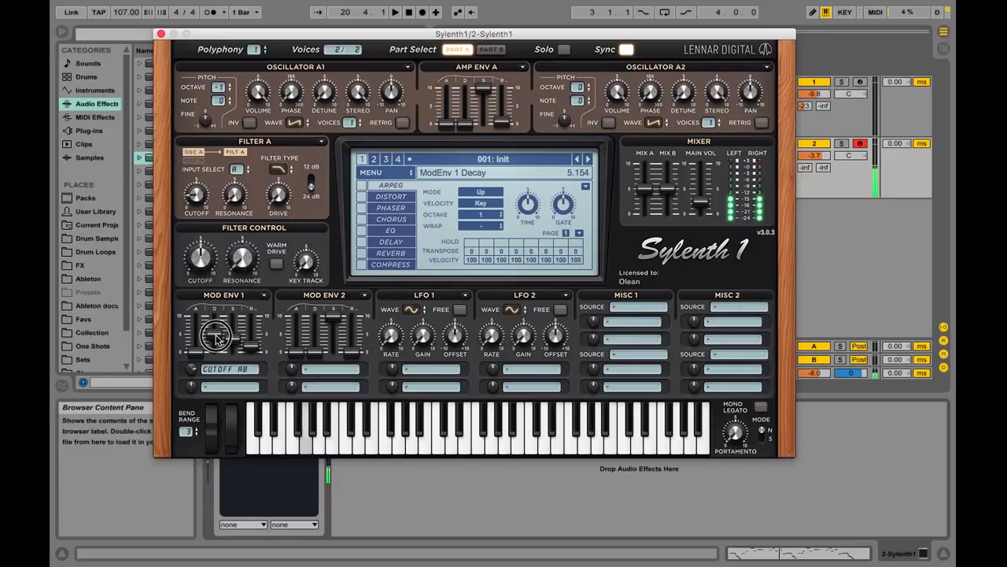
{"action": "left_click", "coordinate": [231, 339]}
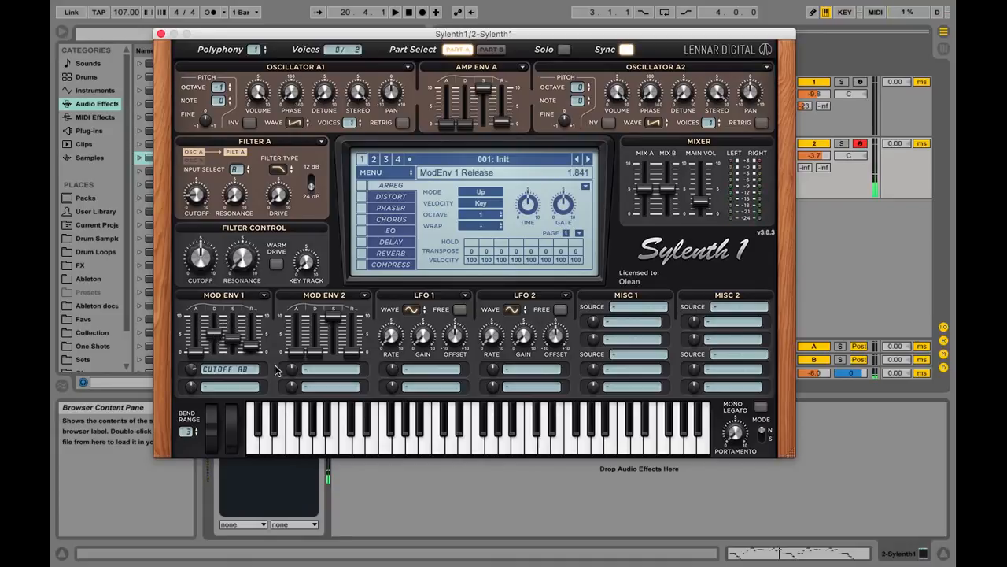
Route Mod Env 2 to Cutoff A and B, with its sustain at zero and its decay raised
{"action": "left_click", "coordinate": [322, 368]}
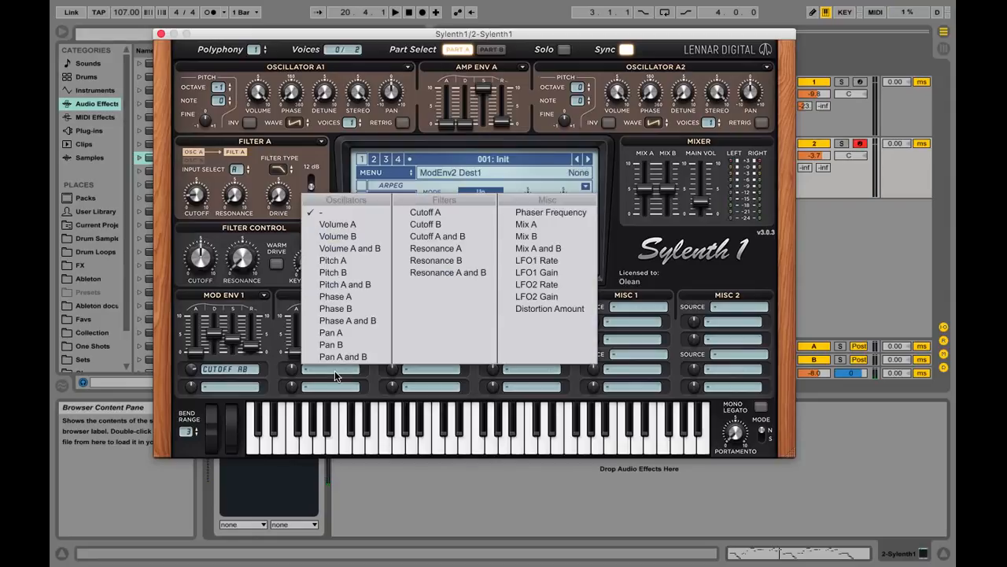
{"action": "left_click", "coordinate": [425, 237]}
{"action": "left_click_drag", "start_coordinate": [333, 321], "coordinate": [319, 493]}
{"action": "left_click_drag", "start_coordinate": [315, 352], "coordinate": [324, 288]}
{"action": "left_click_drag", "start_coordinate": [295, 370], "coordinate": [301, 360]}
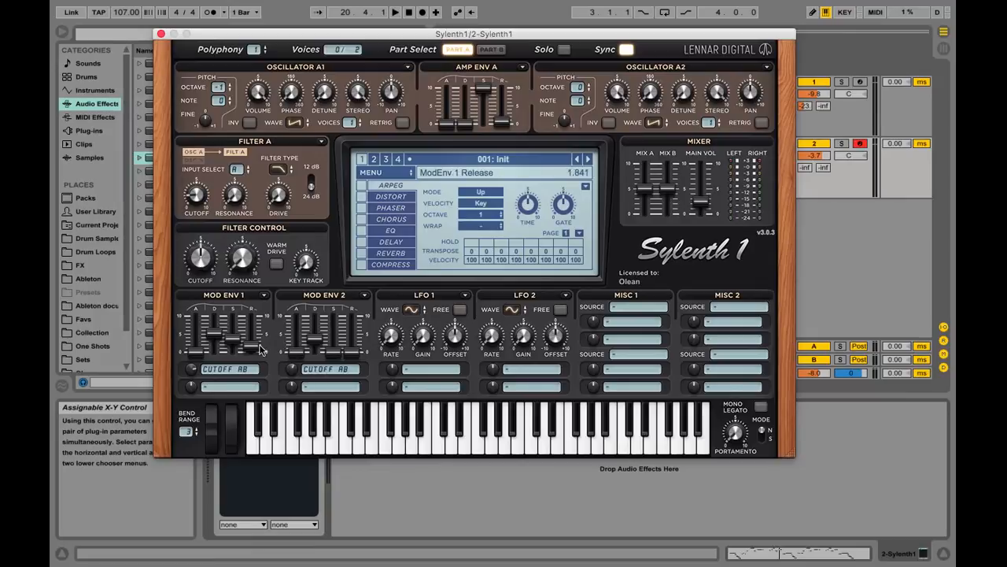
Adjust Mod Env 2's cutoff amount, raise its release slightly, set its decay to about 3.2, and audition a few notes
{"action": "left_click", "coordinate": [293, 367]}
{"action": "left_click", "coordinate": [358, 340]}
{"action": "left_click_drag", "start_coordinate": [357, 338], "coordinate": [304, 354]}
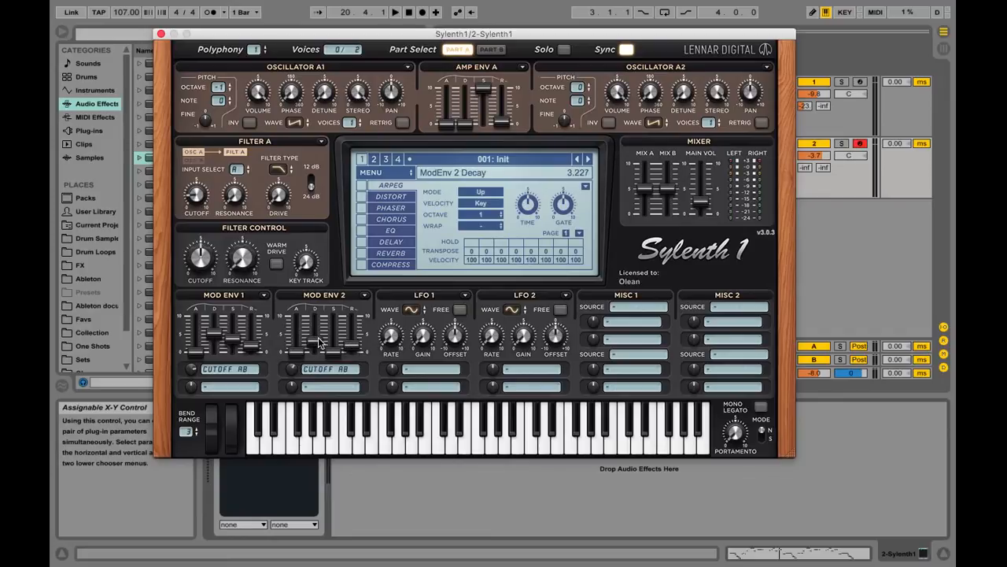
{"action": "key", "text": "g"}
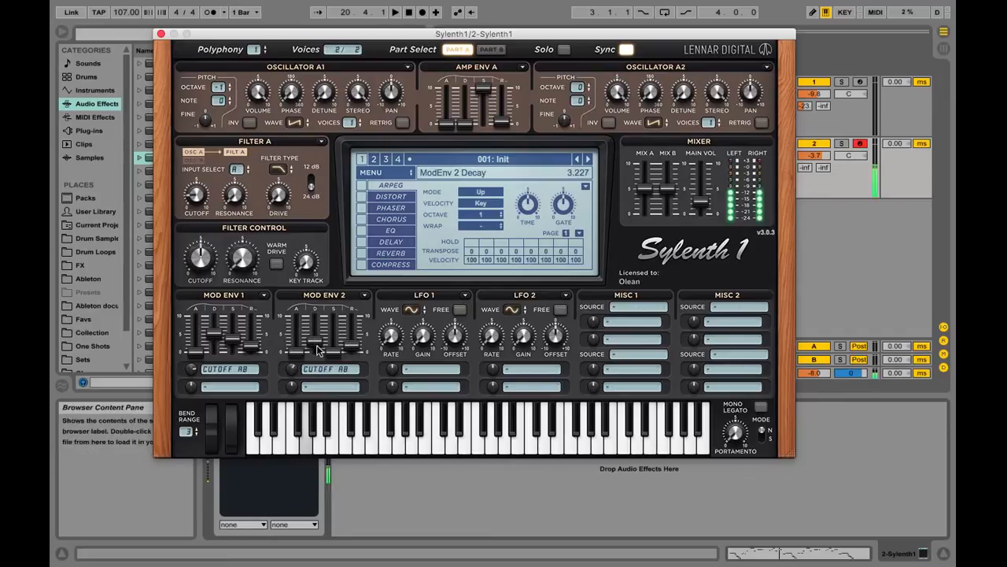
{"action": "key", "text": "f"}
{"action": "key", "text": "d"}
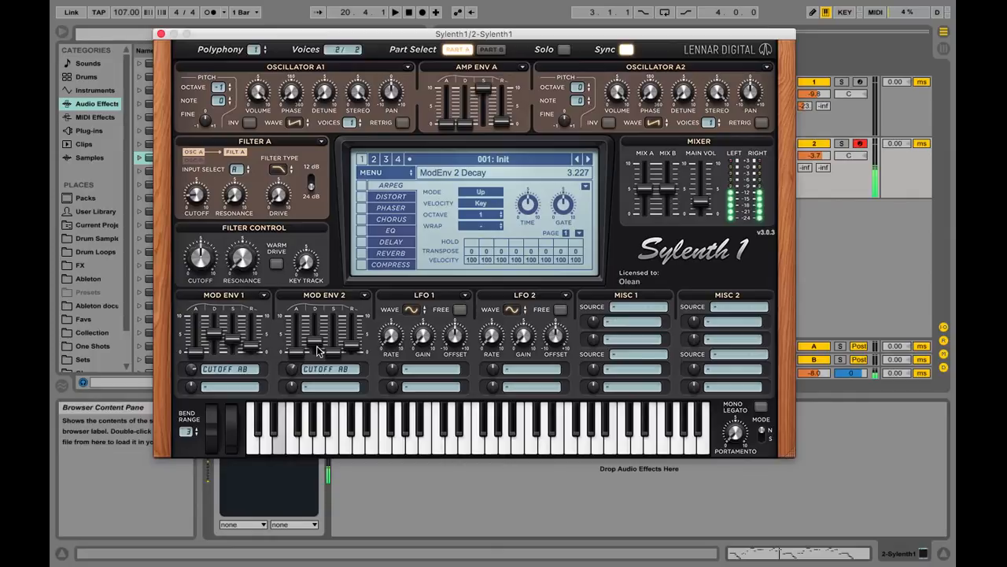
Set Mod Env 1's cutoff modulation amount to about 6.0 and play a short bass phrase to check it
{"action": "left_click", "coordinate": [190, 375]}
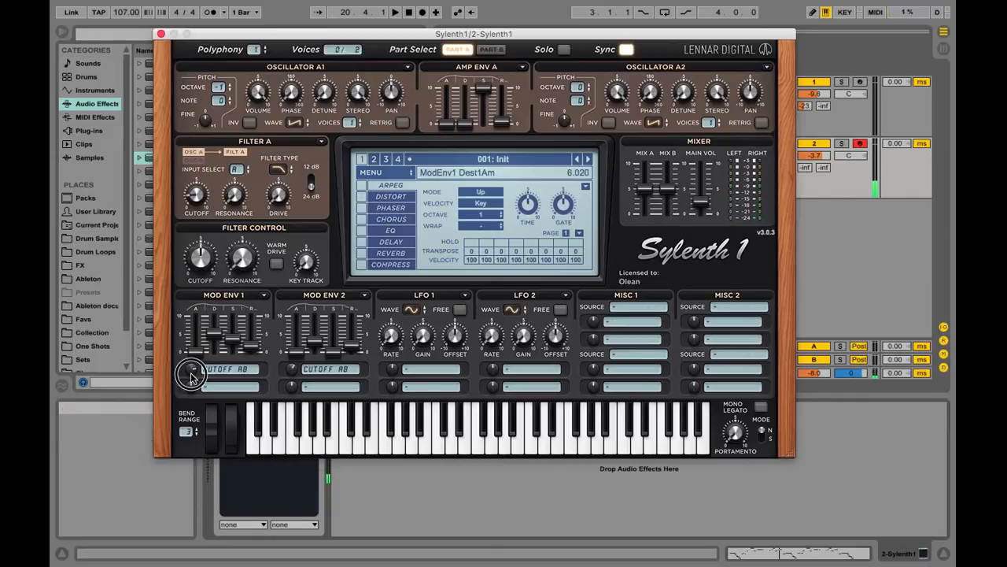
{"action": "key", "text": "d"}
{"action": "key", "text": "f"}
{"action": "key", "text": "g"}
{"action": "key", "text": "h"}
{"action": "key", "text": "g"}
{"action": "key", "text": "f"}
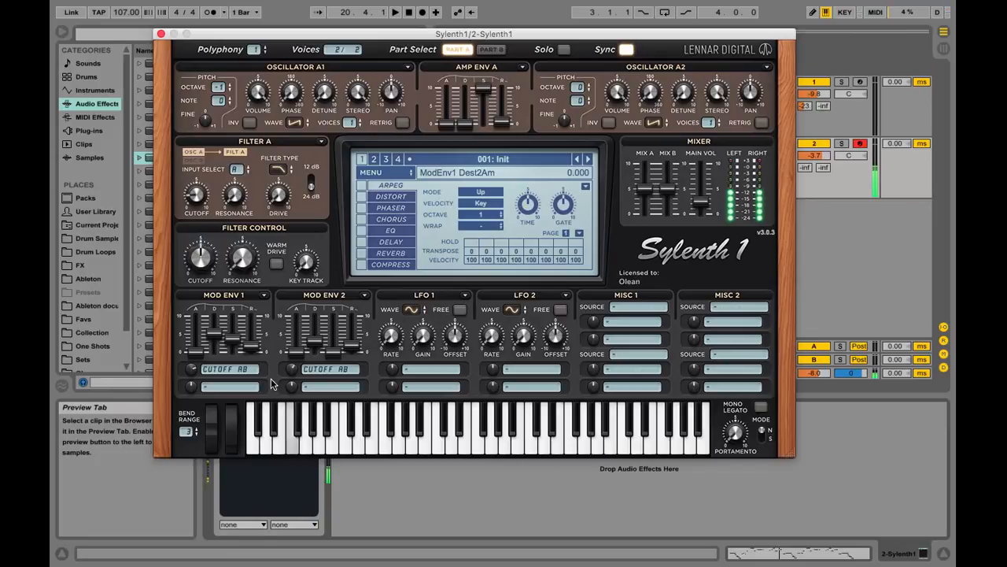
{"action": "key", "text": "f"}
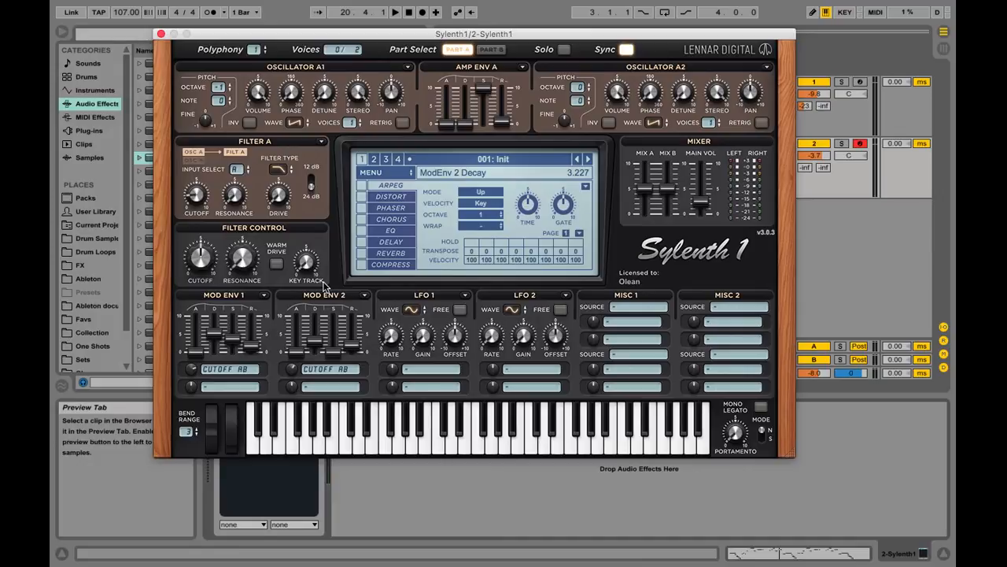
Turn on Warm Drive, set Filter A's drive to about 0.55, and raise its resonance slightly
{"action": "left_click", "coordinate": [277, 265]}
{"action": "left_click_drag", "start_coordinate": [279, 197], "coordinate": [282, 189]}
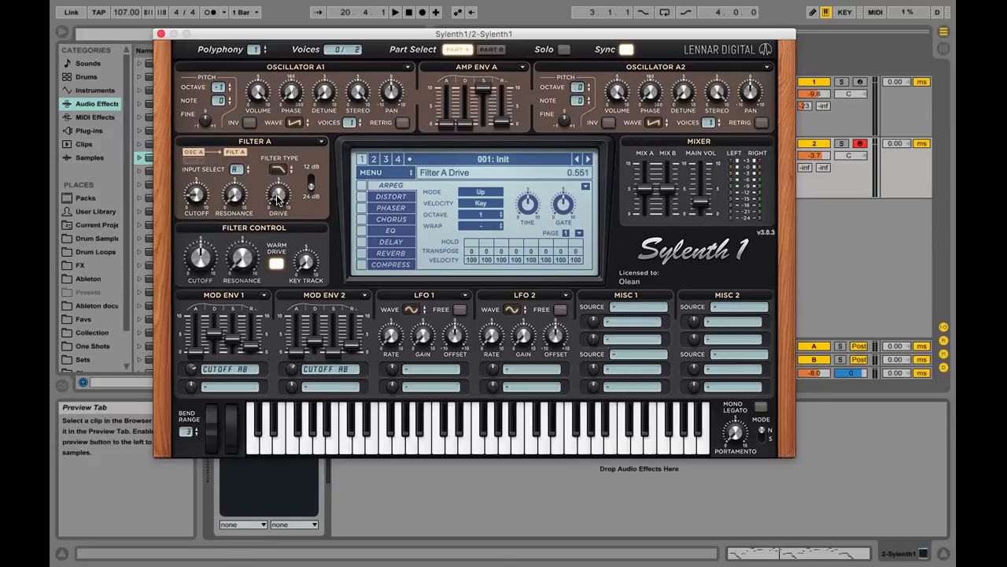
{"action": "mouse_move", "coordinate": [236, 195]}
{"action": "left_click_drag", "start_coordinate": [236, 199], "coordinate": [238, 187]}
Play a short run of bass notes to audition the patch with the filter's drive and resonance
{"action": "mouse_move", "coordinate": [192, 196]}
{"action": "key", "text": "f"}
{"action": "key", "text": "g"}
{"action": "key", "text": "d"}
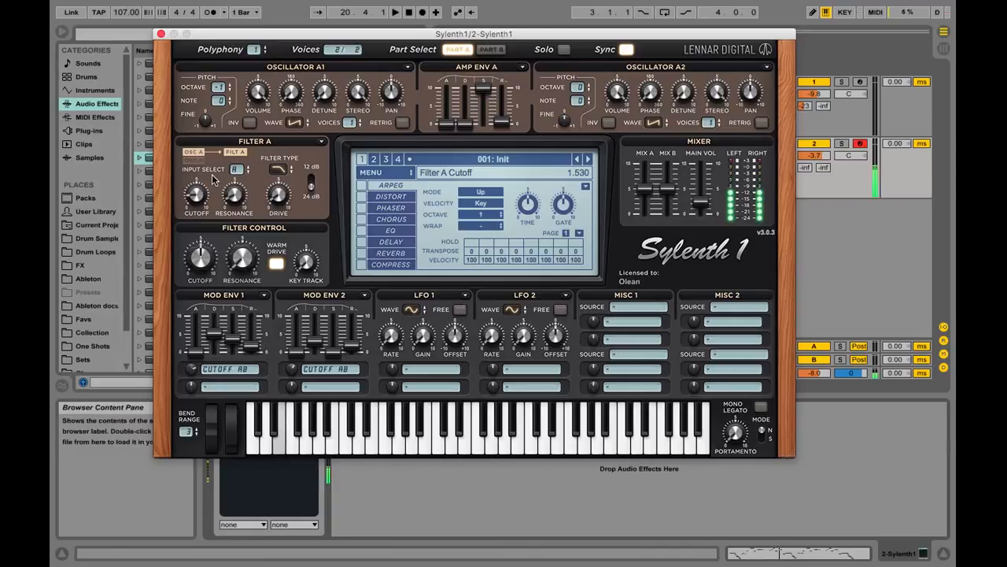
{"action": "key", "text": "f"}
{"action": "key", "text": "g"}
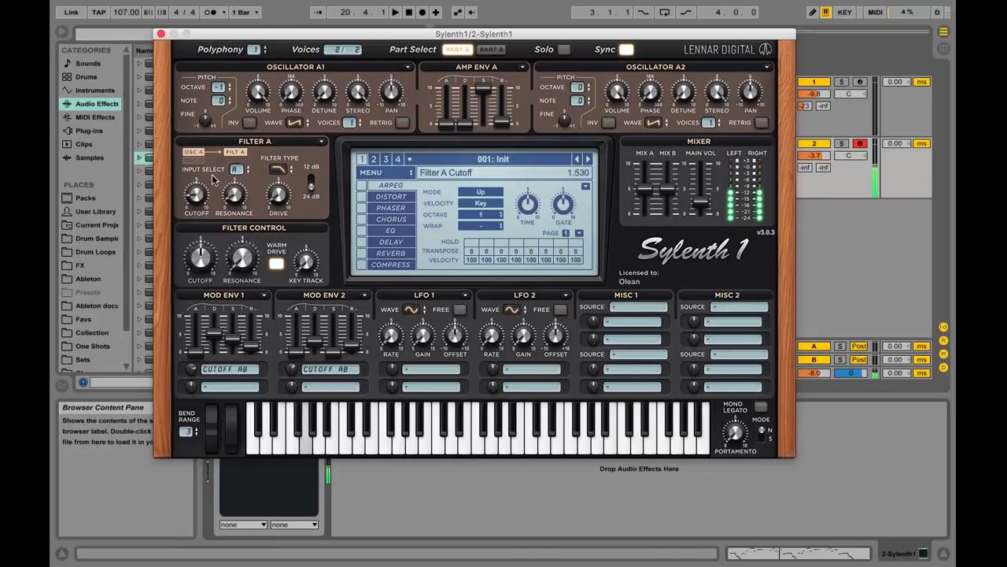
{"action": "key", "text": "h"}
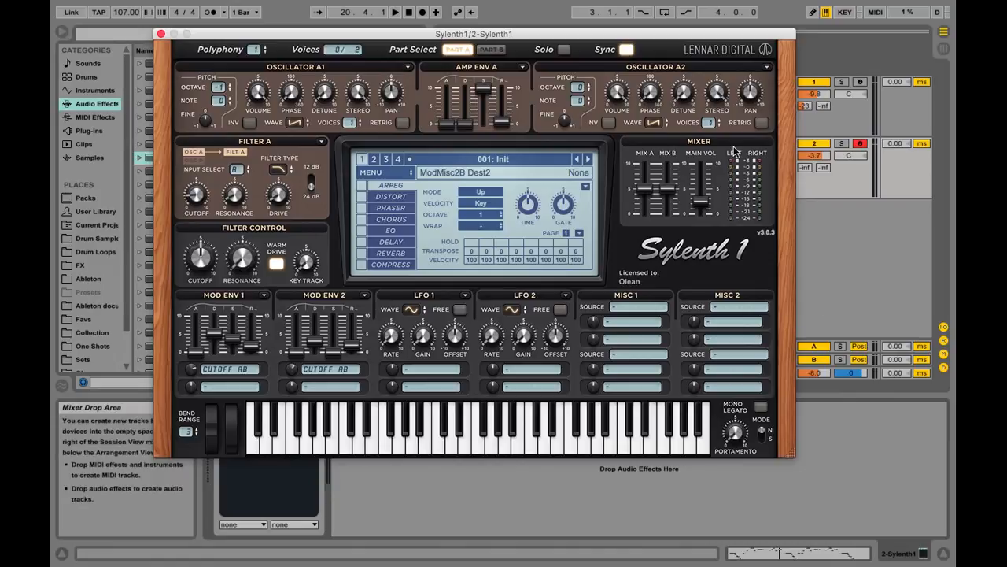
Move the synth window aside, open the 3-Sylenth1 MIDI clip, and close the synth to examine the bass notes
{"action": "left_click_drag", "start_coordinate": [693, 36], "coordinate": [598, 153]}
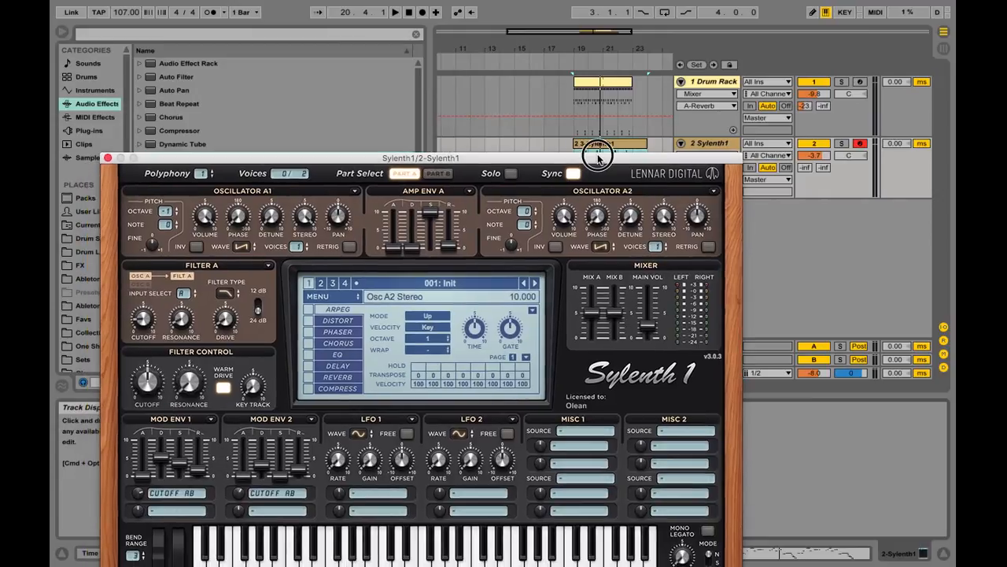
{"action": "double_click", "coordinate": [596, 146]}
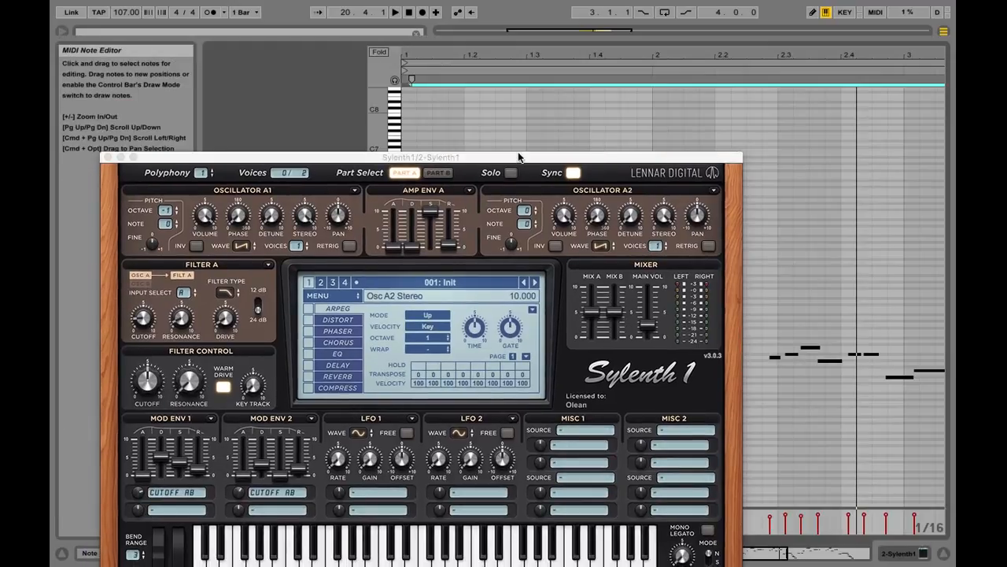
{"action": "left_click", "coordinate": [108, 157]}
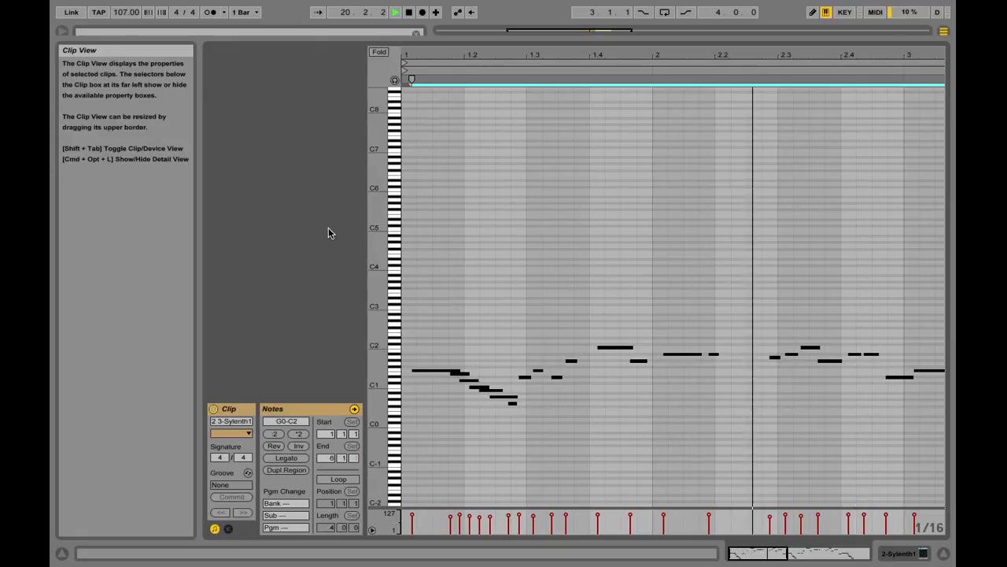
Return to the track's devices, reopen the Sylenth1 editor, and enable Mono Legato
{"action": "key", "text": "shift+Tab"}
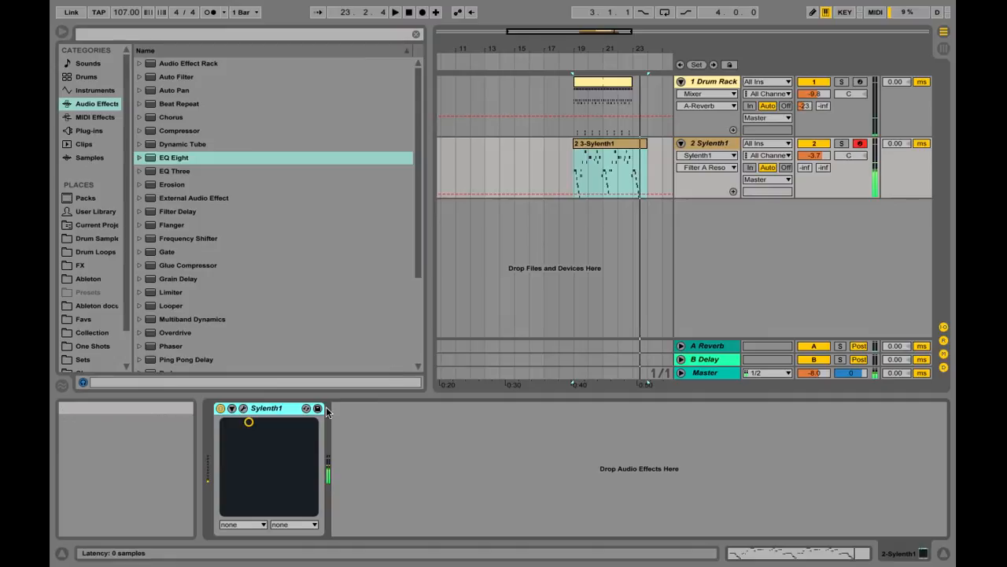
{"action": "left_click", "coordinate": [243, 408]}
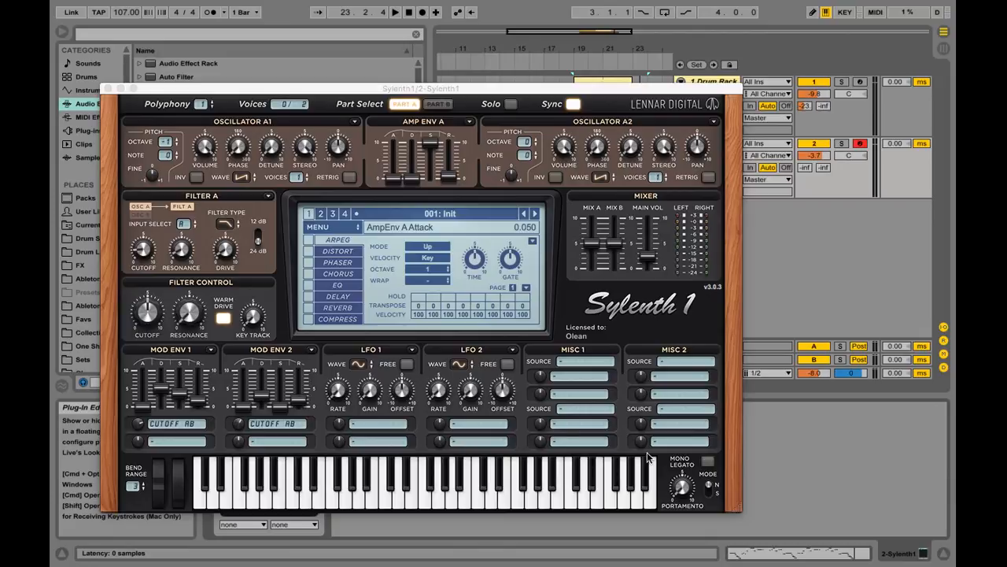
{"action": "left_click", "coordinate": [705, 463]}
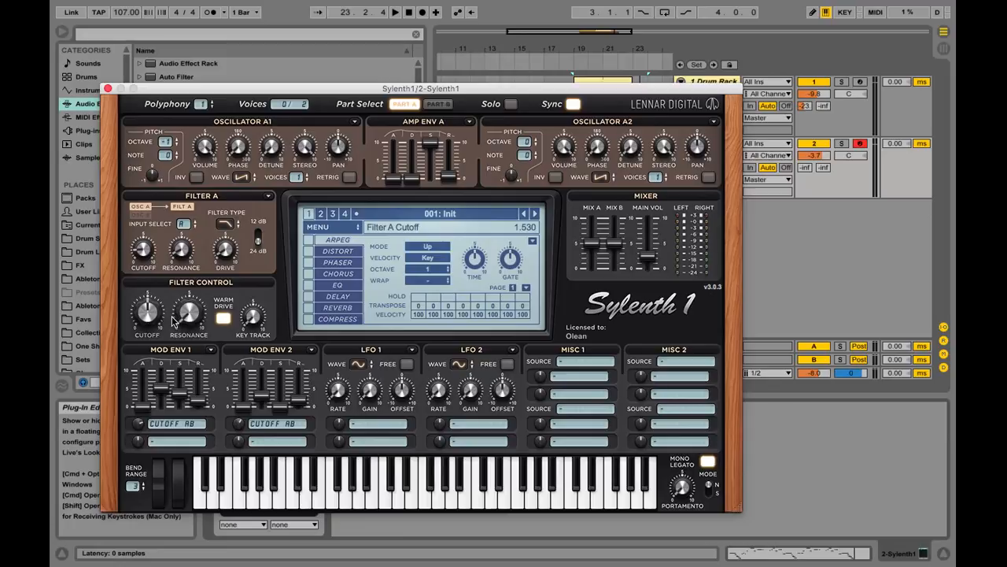
Audition the legato behaviour with a phrase of bass notes and play back part of the arrangement
{"action": "key", "text": "g"}
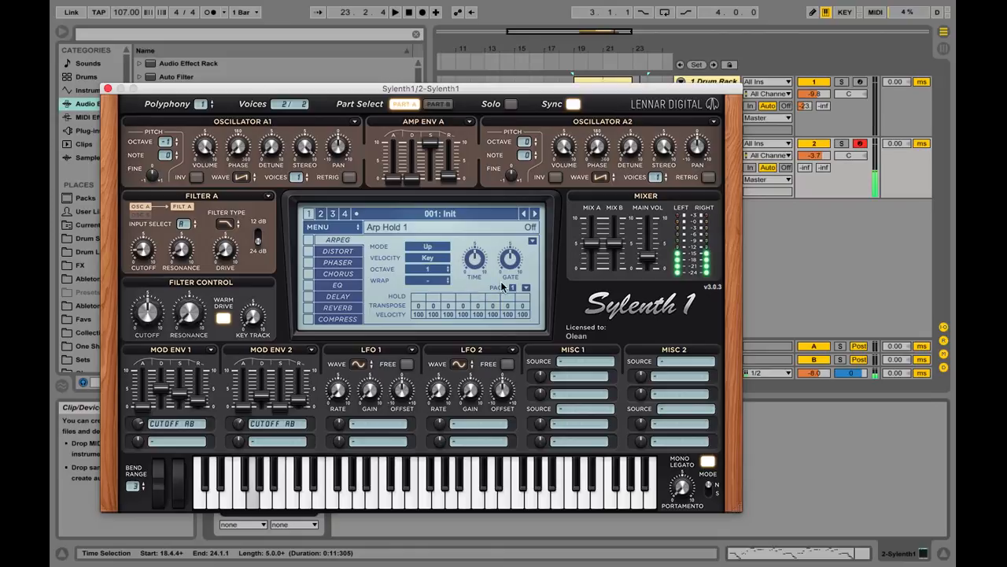
{"action": "key", "text": "f"}
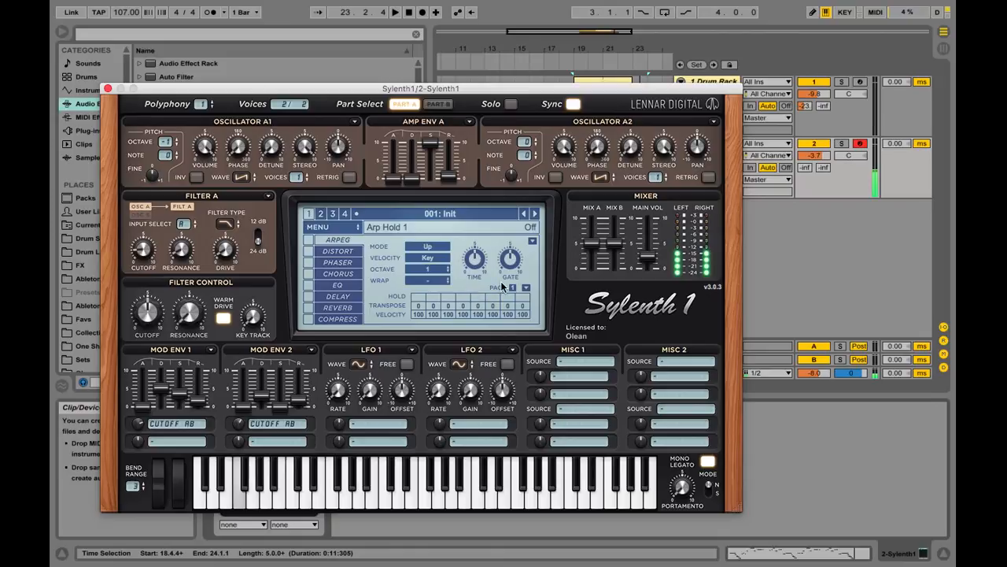
{"action": "key", "text": "g"}
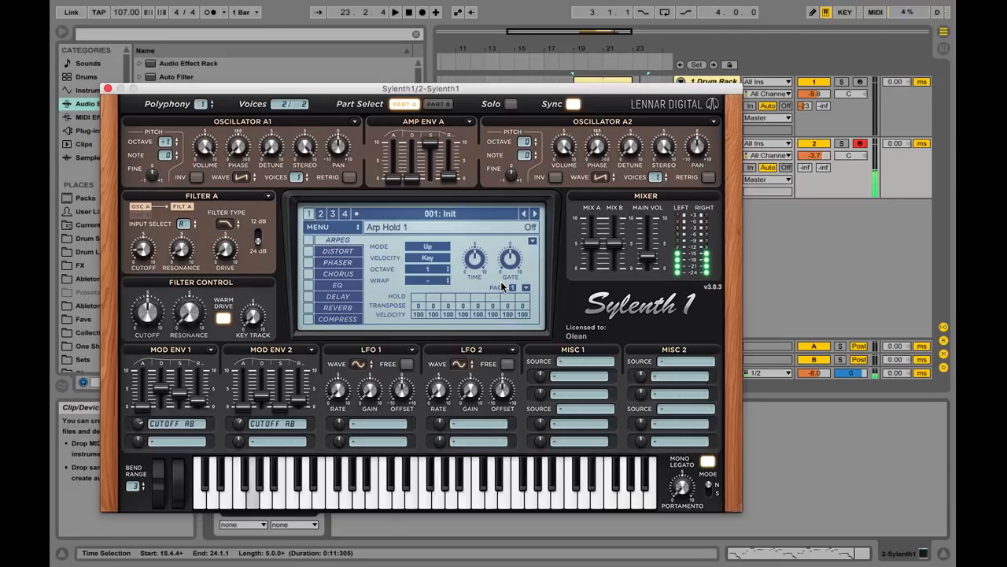
{"action": "key", "text": "h"}
{"action": "key", "text": "f"}
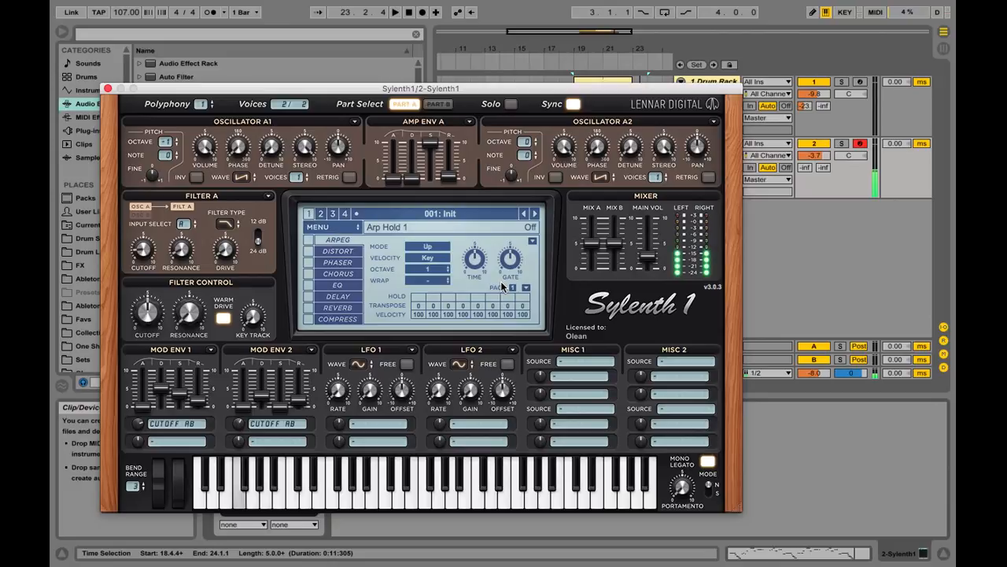
{"action": "key", "text": "g"}
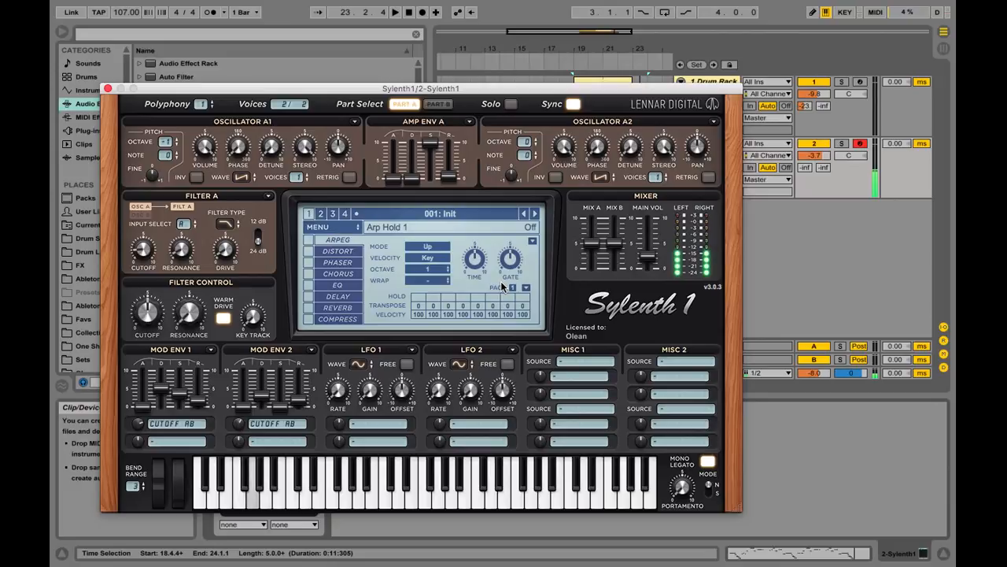
{"action": "key", "text": "d"}
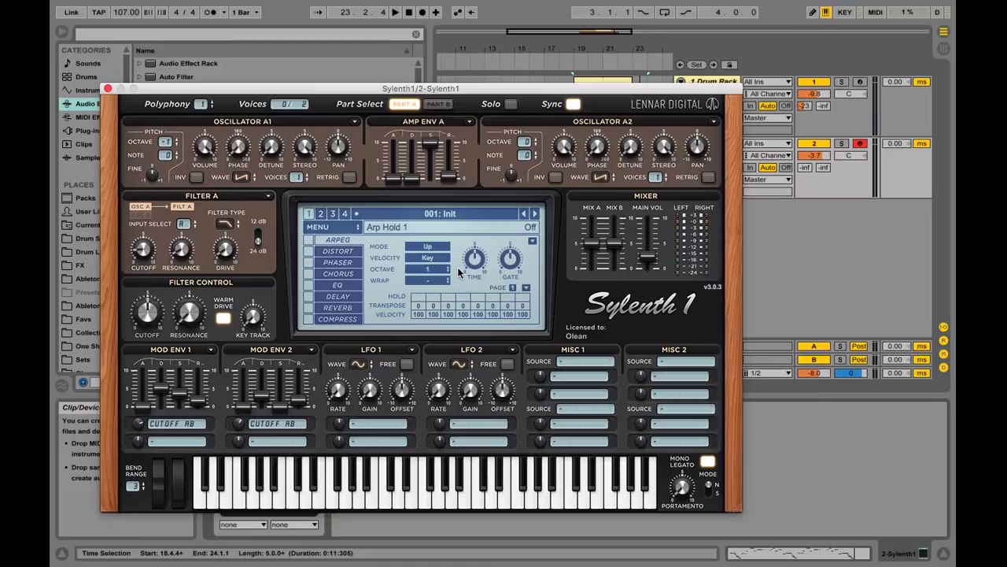
{"action": "key", "text": "space"}
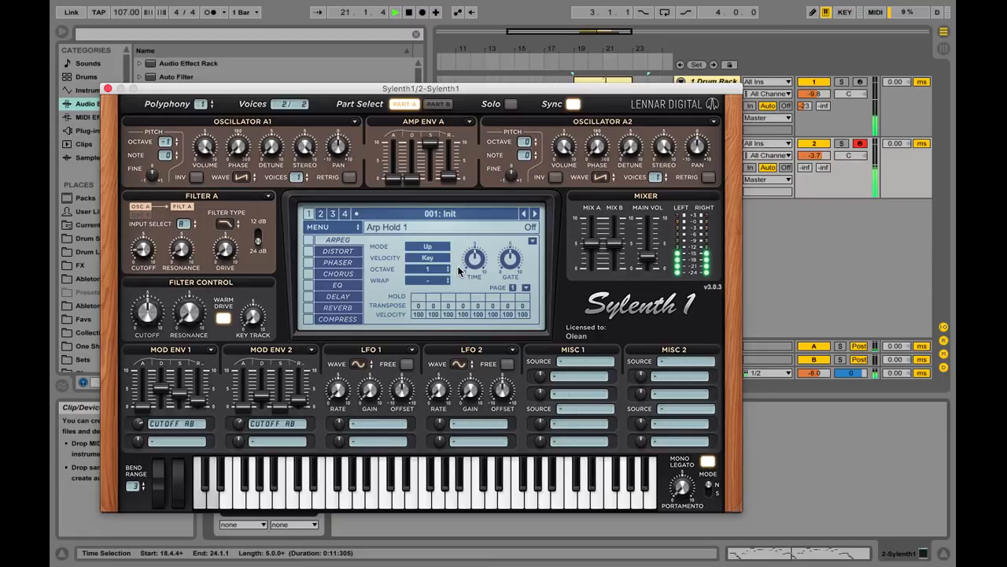
{"action": "key", "text": "space"}
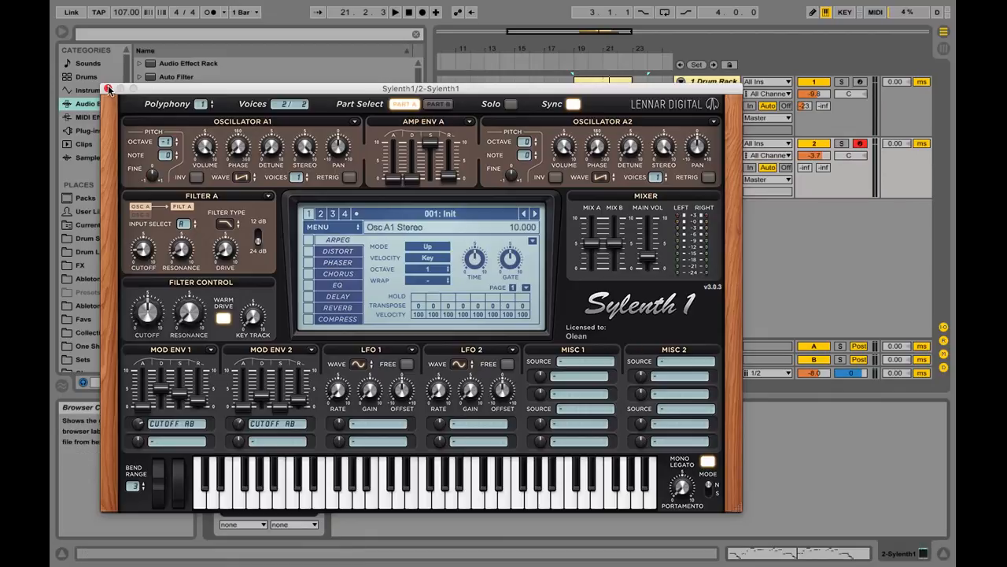
Close the synth window and reopen the 3-Sylenth1 MIDI clip to examine its overlapping notes up close
{"action": "left_click", "coordinate": [108, 88]}
{"action": "double_click", "coordinate": [596, 146]}
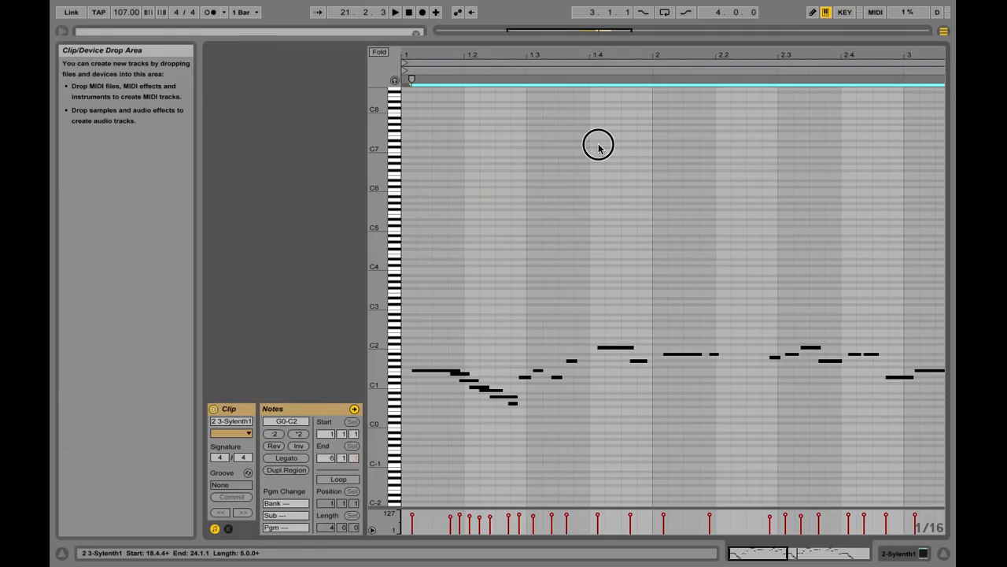
{"action": "left_click", "coordinate": [381, 342]}
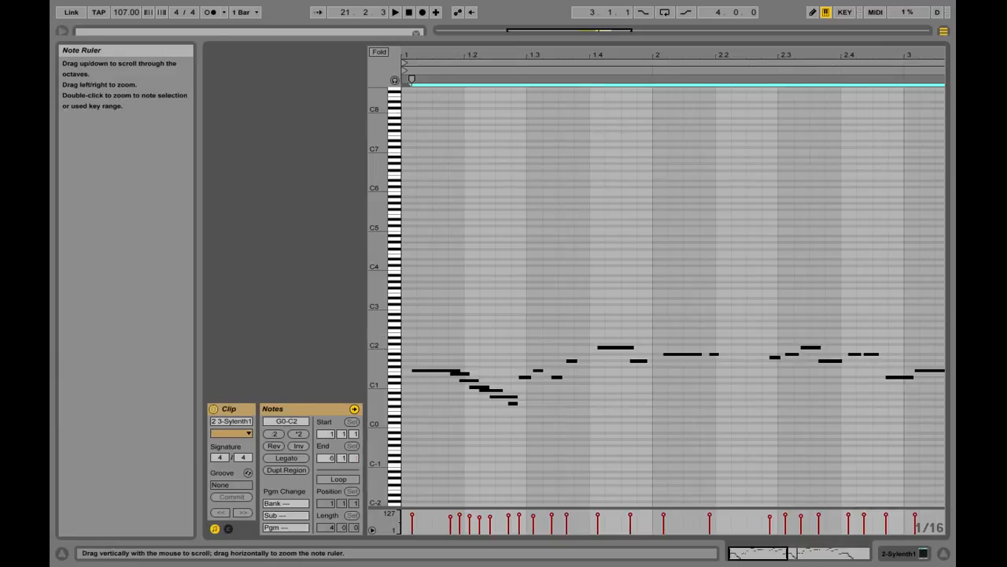
{"action": "left_click_drag", "start_coordinate": [377, 342], "coordinate": [431, 342]}
{"action": "scroll", "coordinate": [468, 343], "scroll_direction": "down", "scroll_amount": 4}
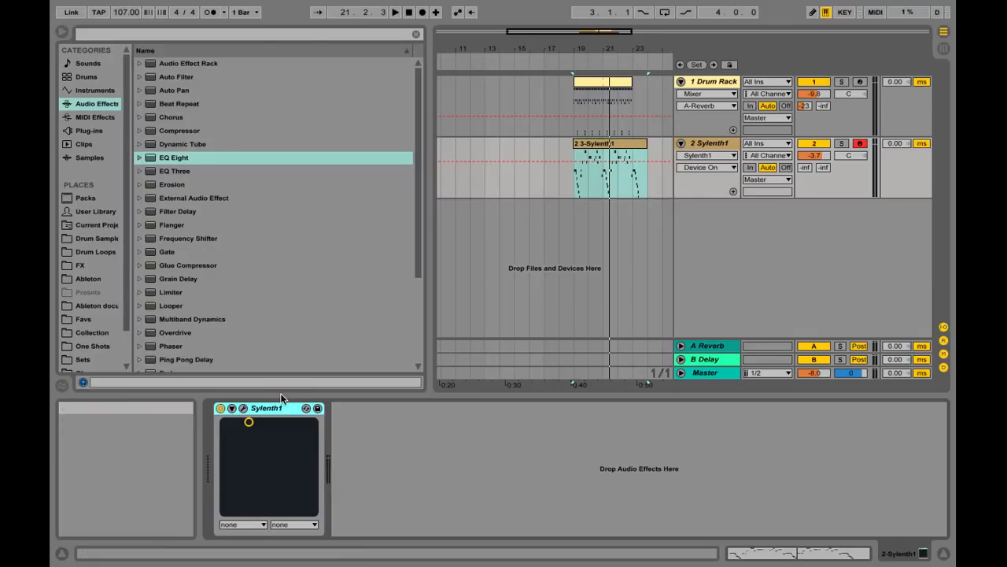
Reopen the Sylenth1 editor, set the portamento mode to Slide, and set the portamento time to about 8.6 ms
{"action": "left_click", "coordinate": [244, 408]}
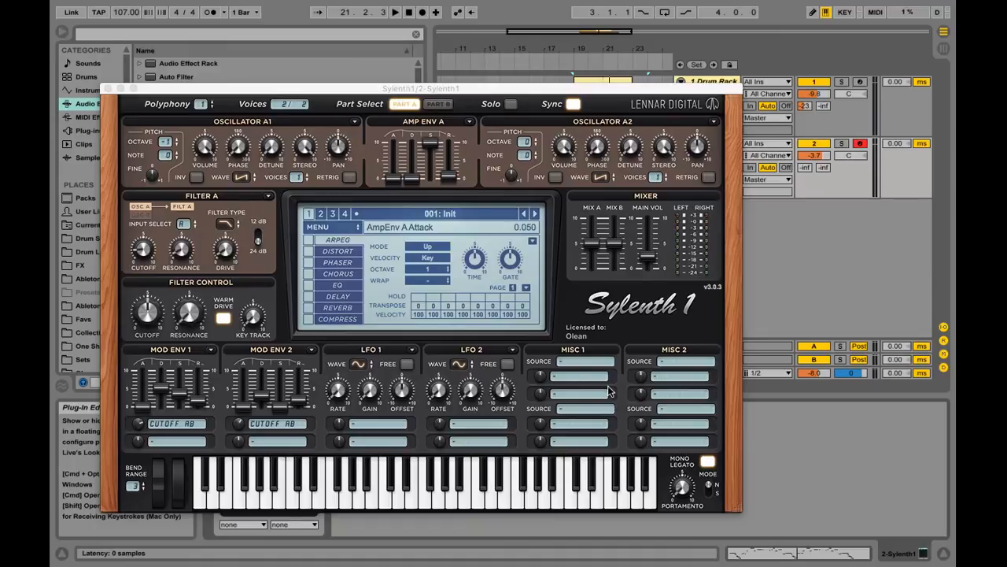
{"action": "left_click", "coordinate": [703, 494]}
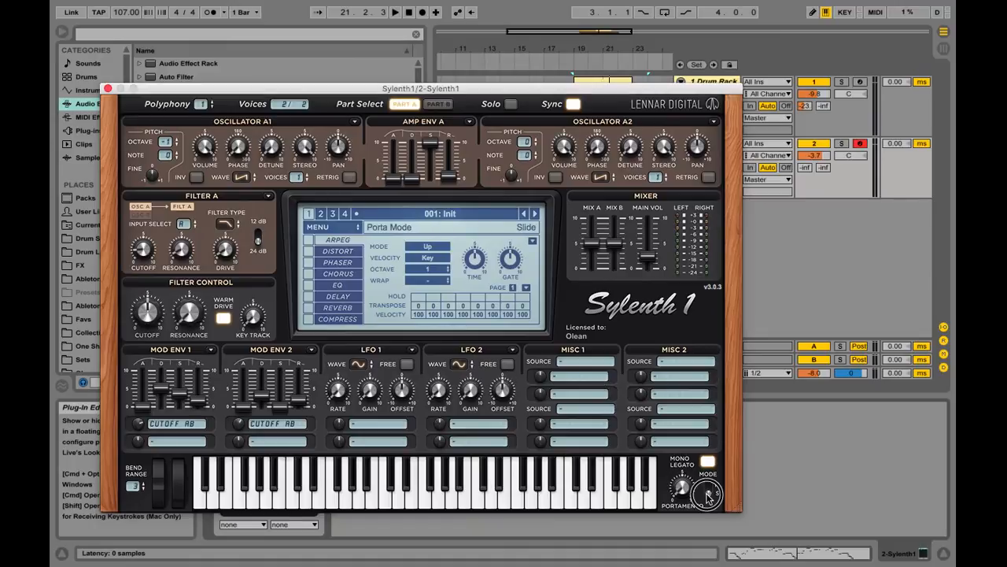
{"action": "left_click_drag", "start_coordinate": [683, 488], "coordinate": [686, 421]}
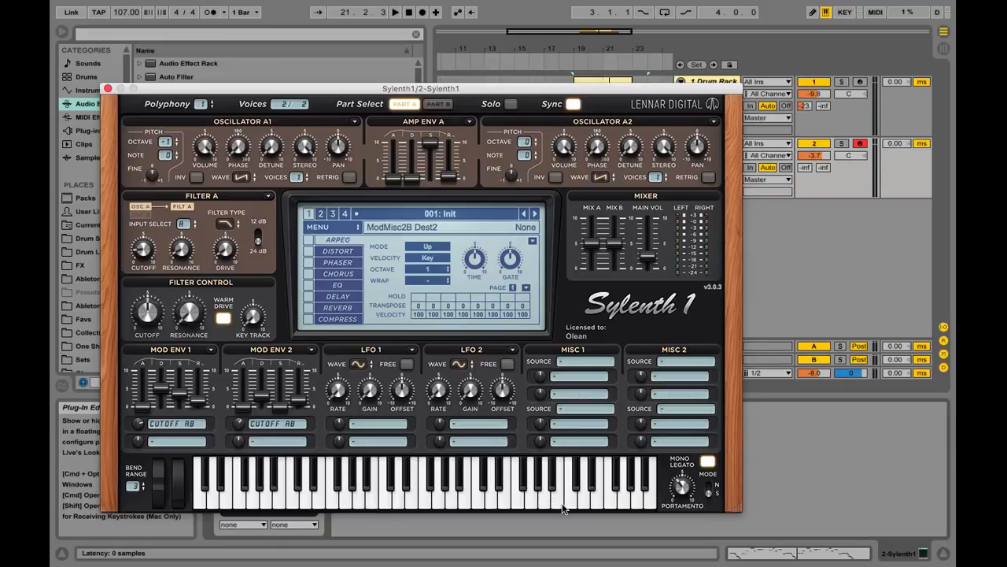
{"action": "left_click_drag", "start_coordinate": [676, 486], "coordinate": [675, 500]}
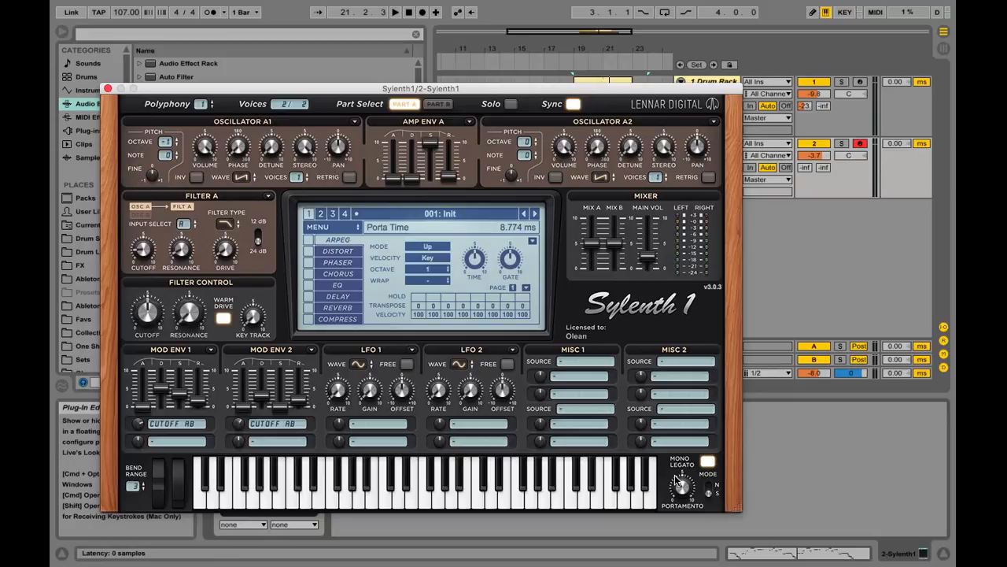
{"action": "left_click_drag", "start_coordinate": [684, 495], "coordinate": [684, 498]}
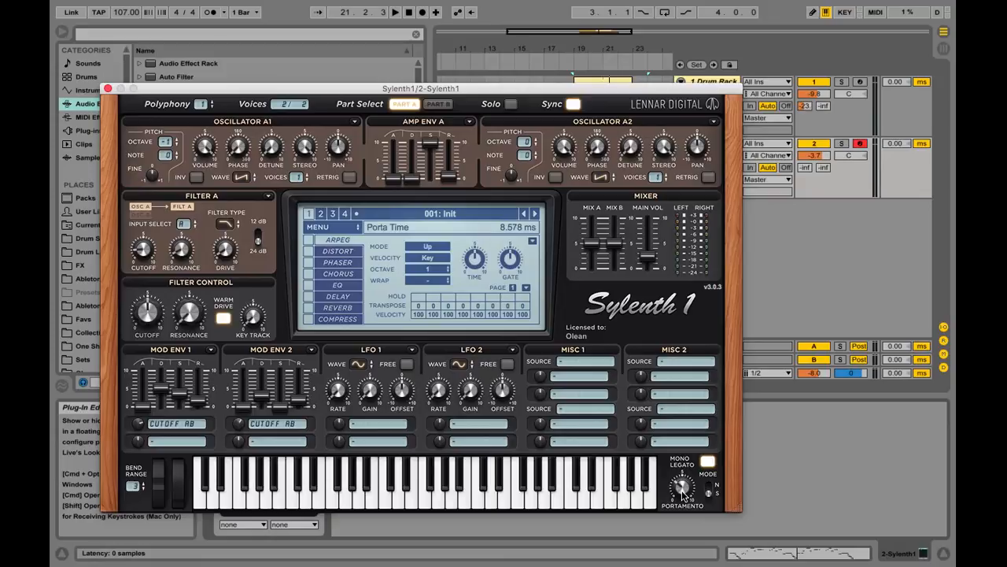